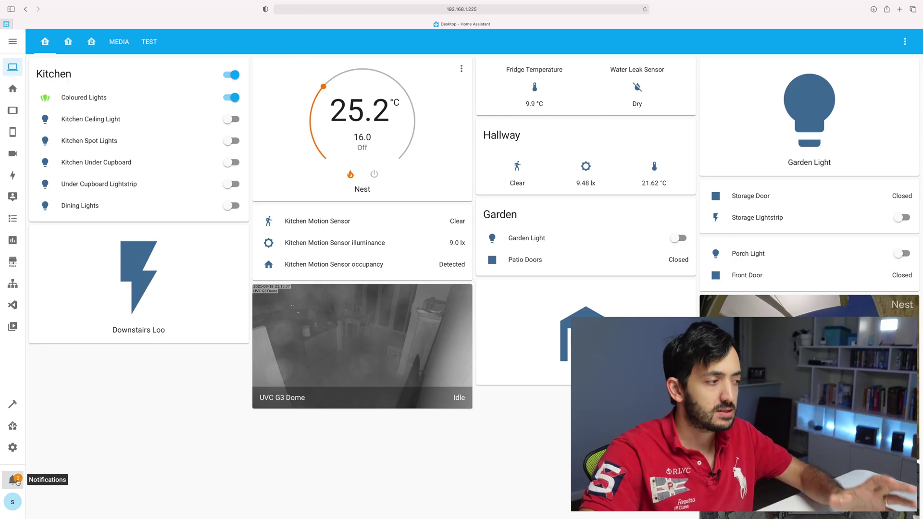
Read the Invalid config notification naming the failed automation integration and its advice to check the config
click(14, 480)
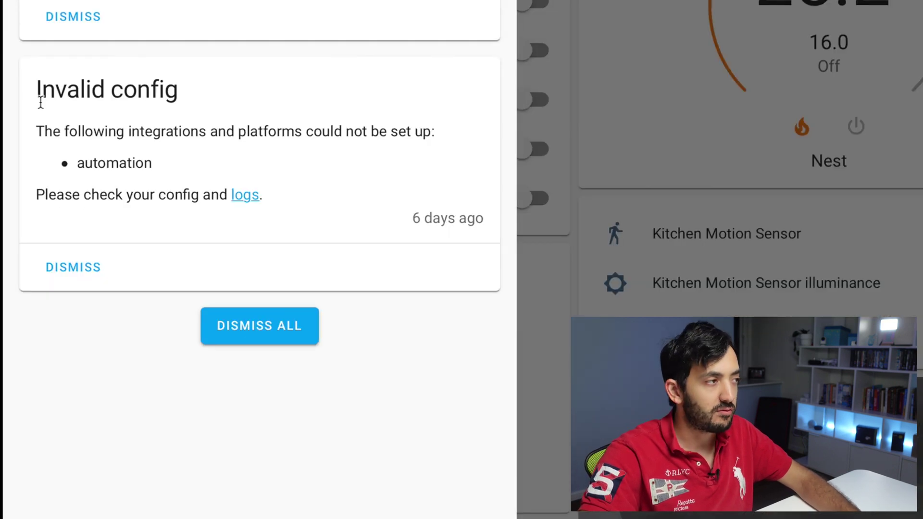
drag(35, 133, 461, 131)
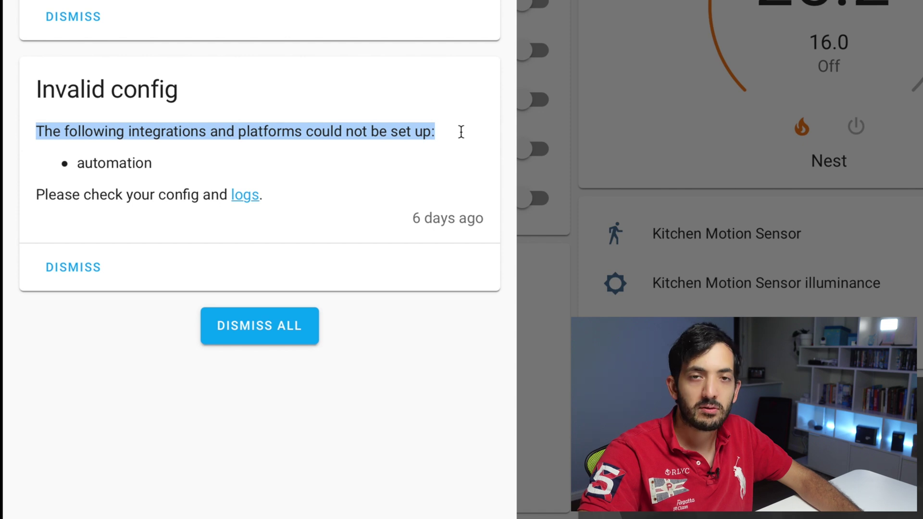
double_click(128, 161)
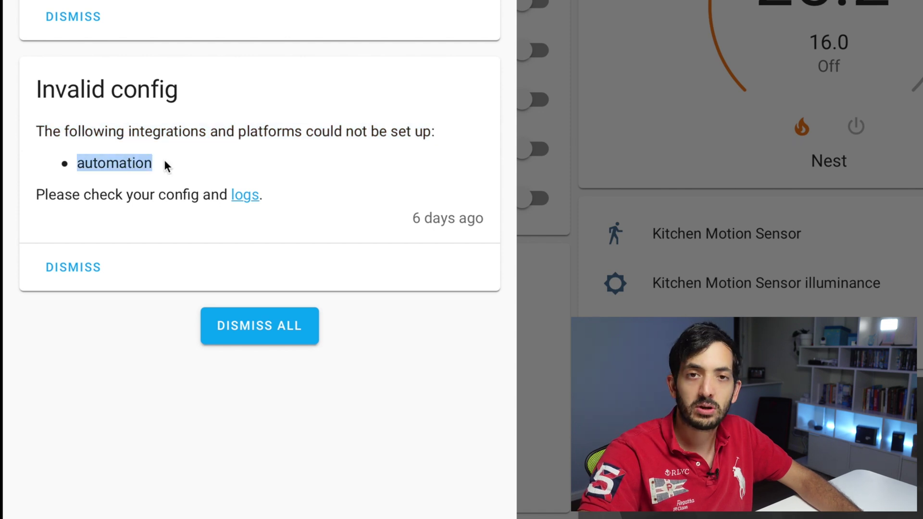
drag(81, 208, 165, 196)
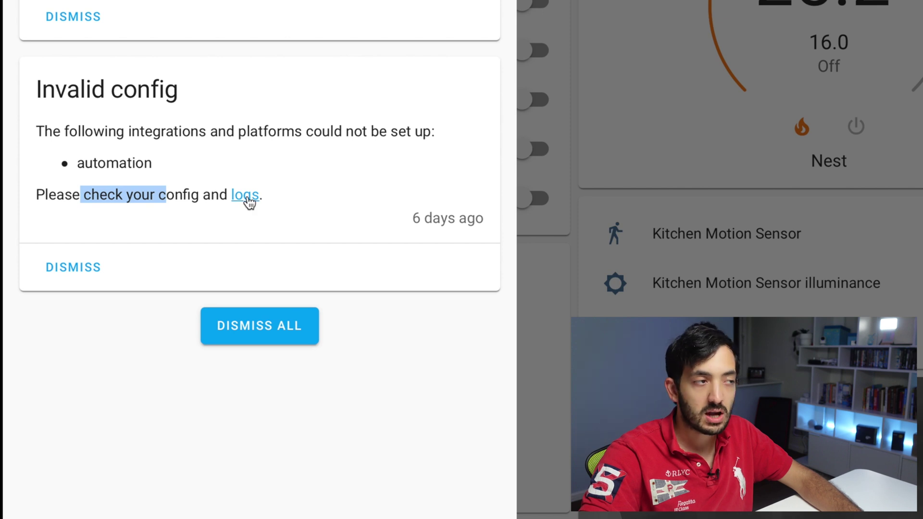
drag(406, 213, 486, 219)
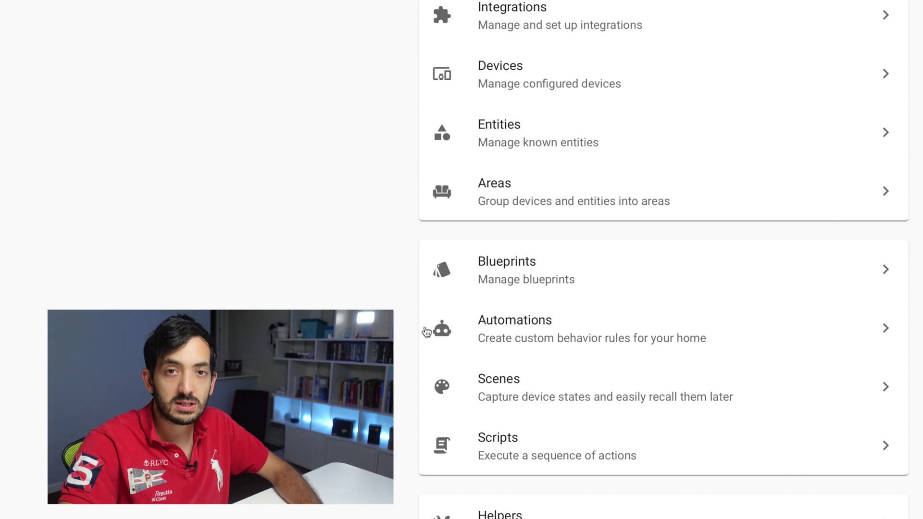
Run Check Configuration in Server Controls, which reports 'Configuration valid!'
scroll(426, 332, down, 10)
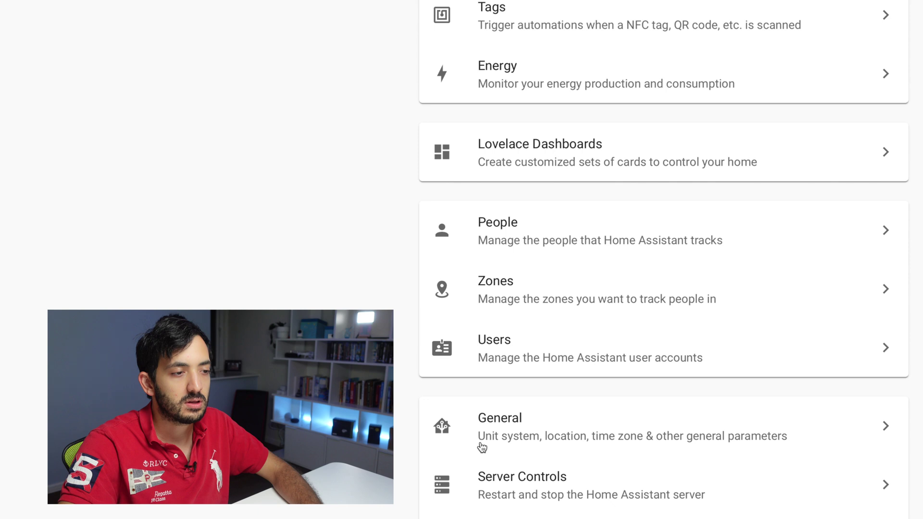
click(558, 506)
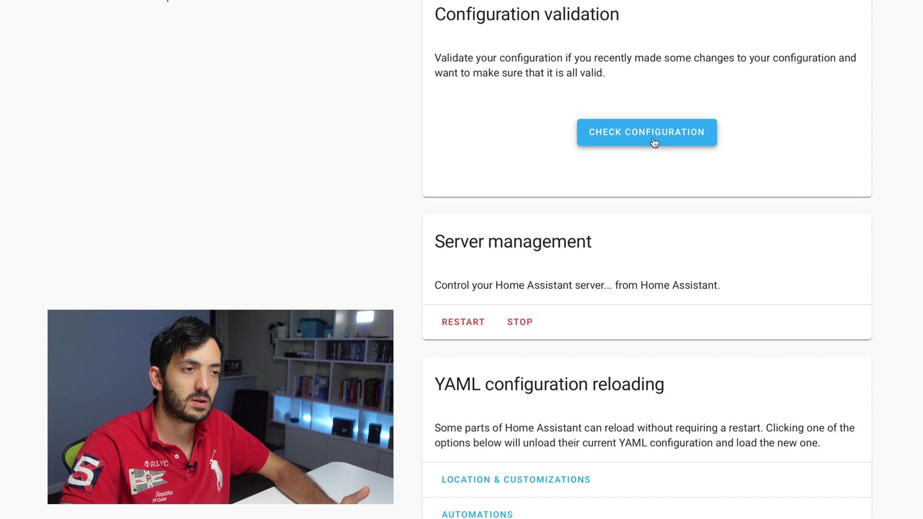
click(654, 143)
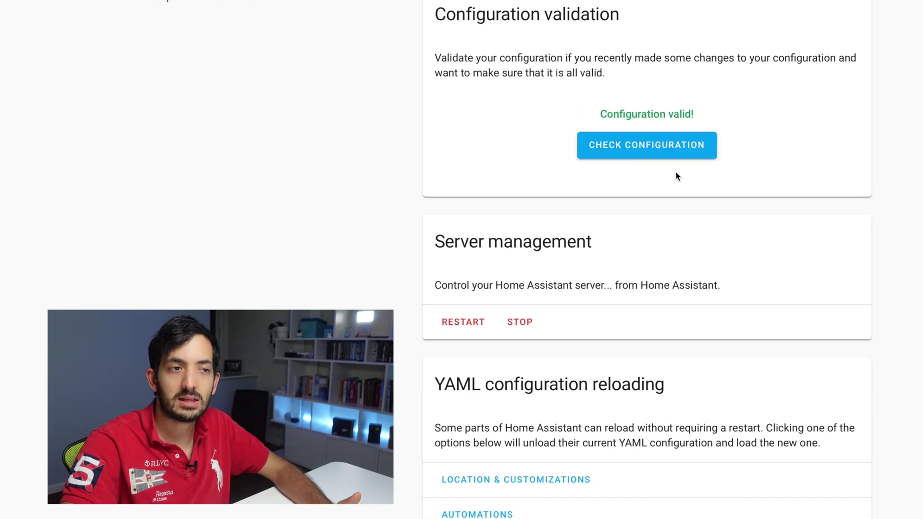
drag(602, 114, 745, 117)
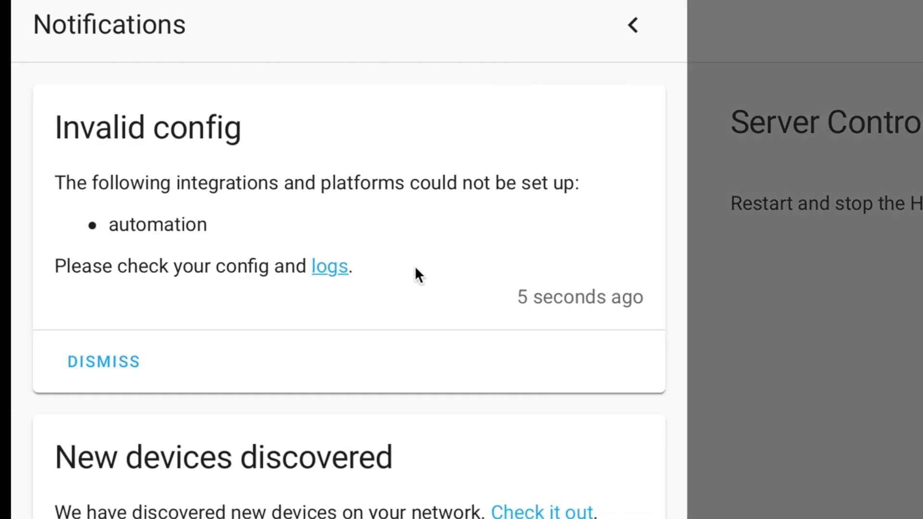
Review the fresh Invalid config notification and follow its link to the logs
drag(601, 295, 713, 305)
click(569, 300)
drag(532, 299, 681, 292)
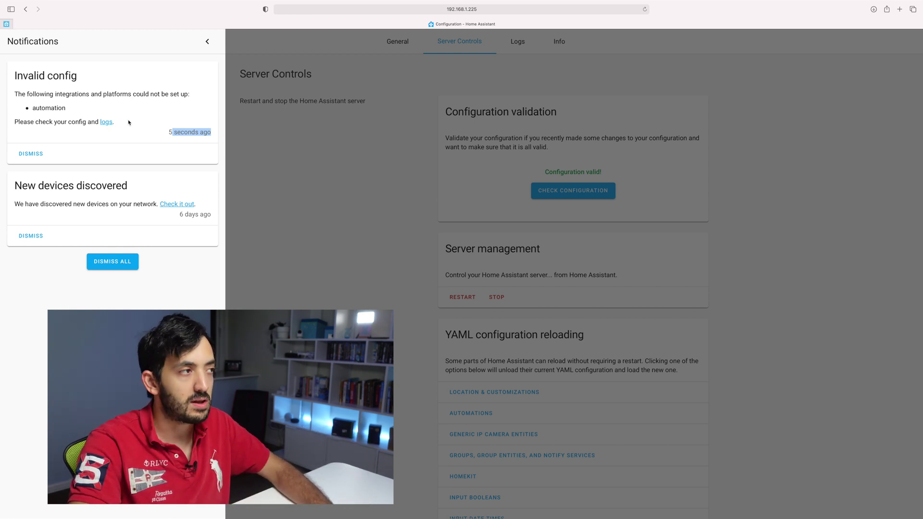
click(107, 122)
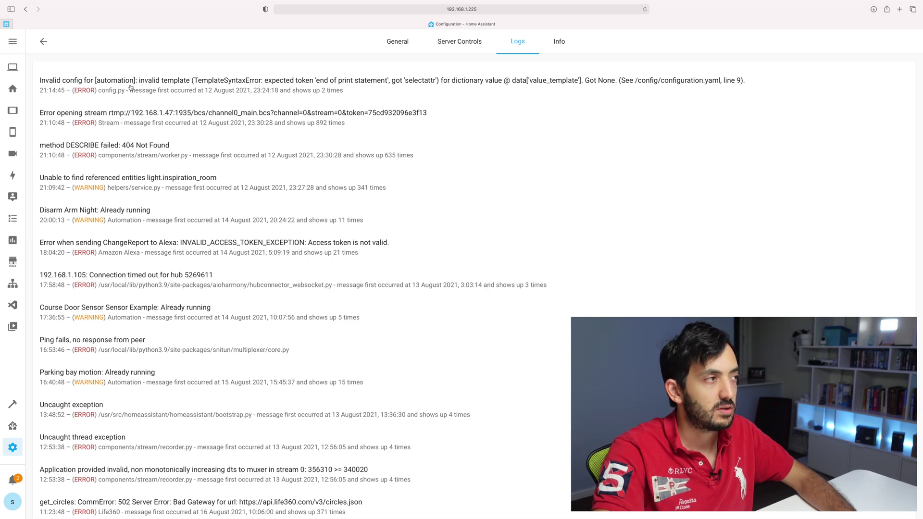
Open the invalid-config error's details and review its source, timestamps and 2 occurrences
click(151, 87)
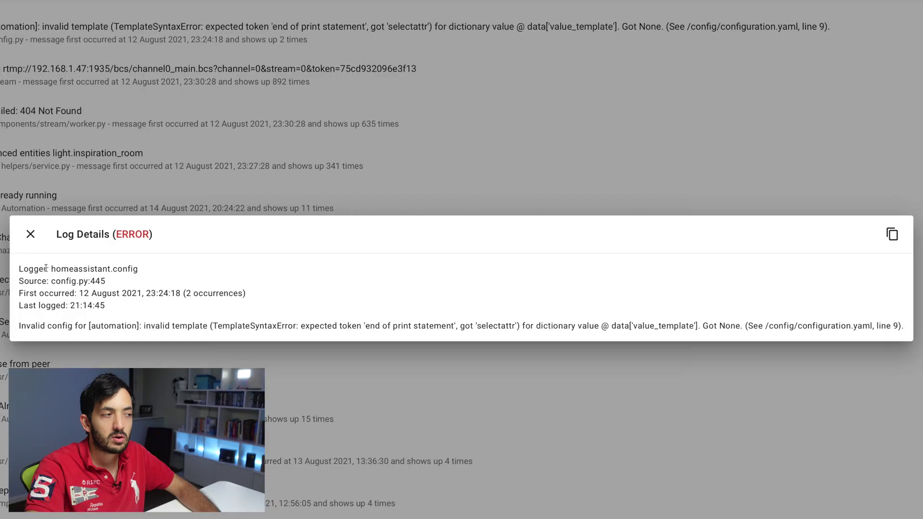
drag(121, 266, 192, 281)
click(191, 280)
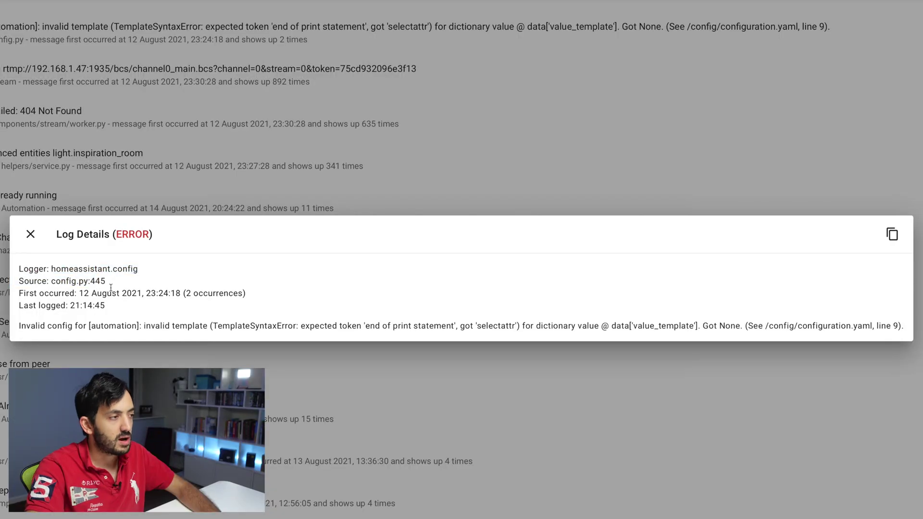
drag(19, 293, 144, 294)
click(147, 294)
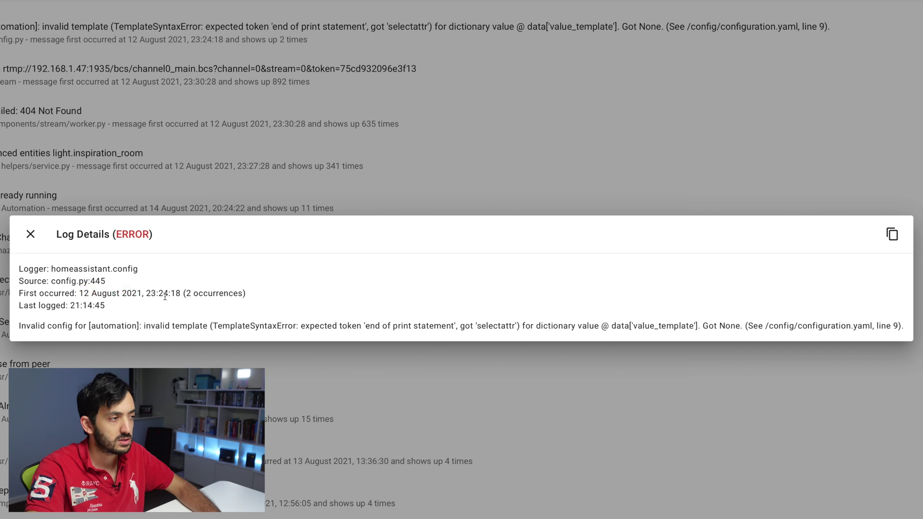
drag(187, 295, 233, 294)
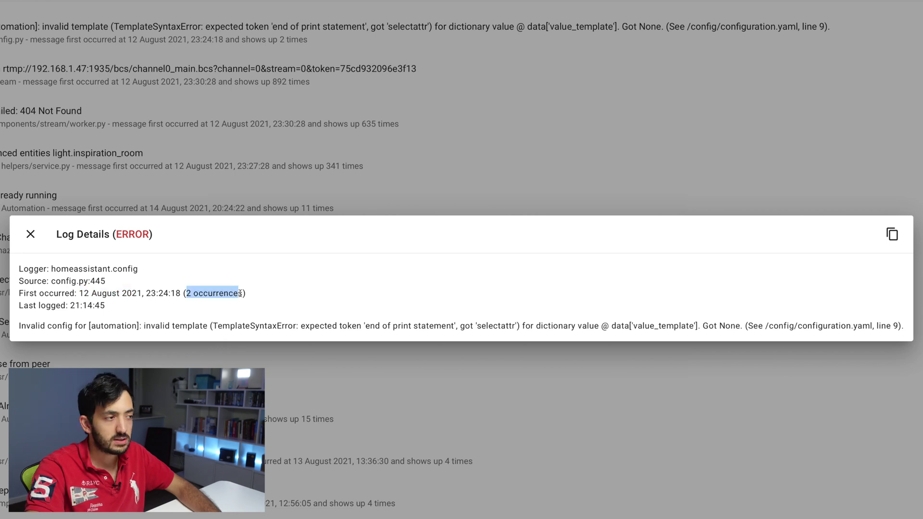
click(57, 308)
drag(72, 305, 140, 305)
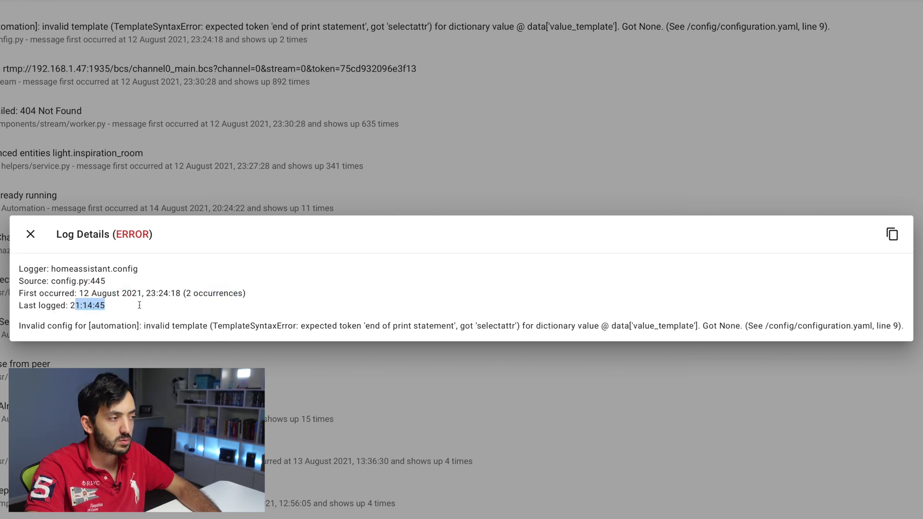
click(140, 307)
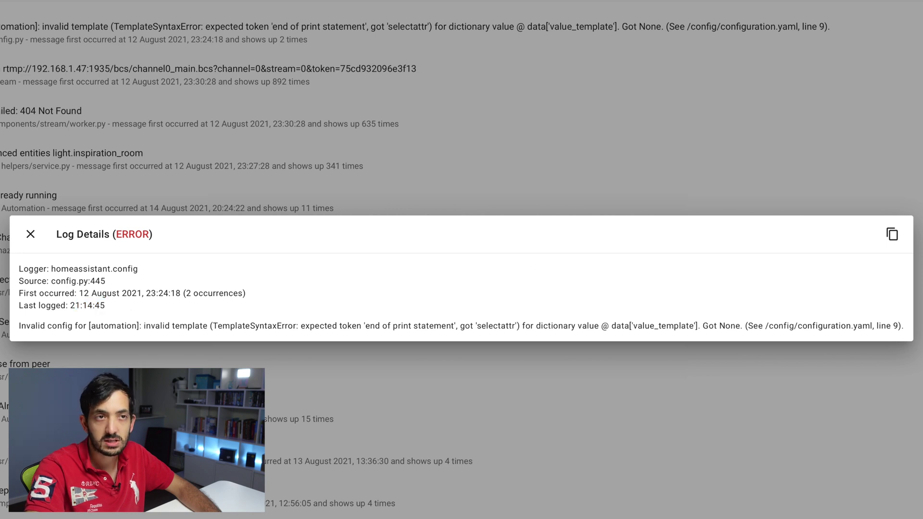
Read the invalid template TemplateSyntaxError message, traced to configuration.yaml line 9
drag(21, 325, 142, 325)
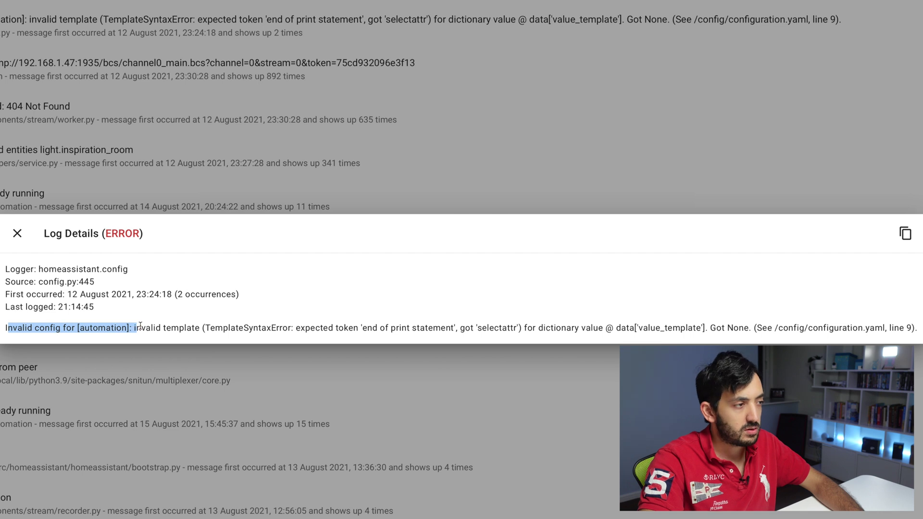
click(144, 327)
drag(171, 327, 204, 328)
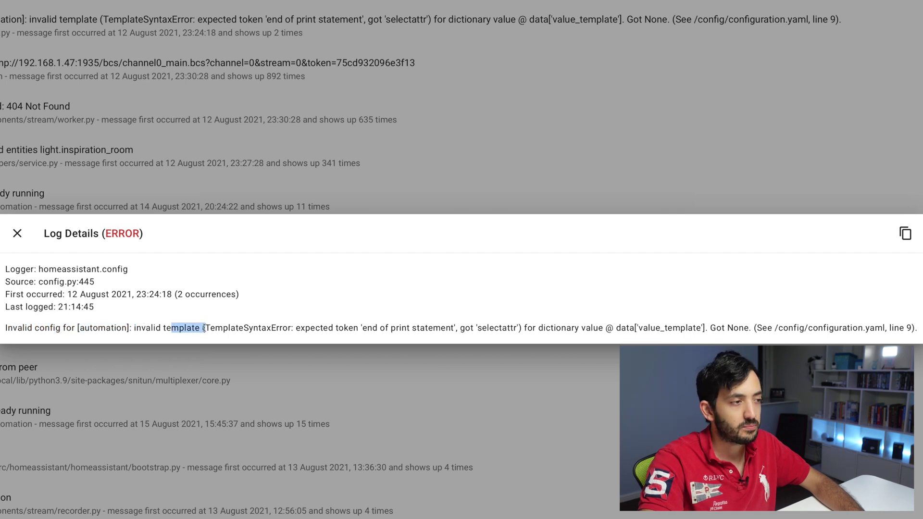
drag(204, 328, 336, 331)
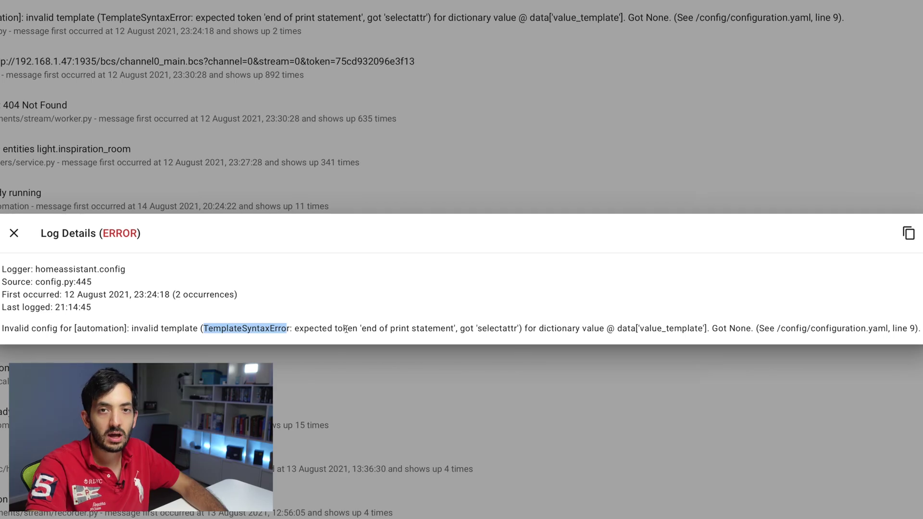
click(521, 329)
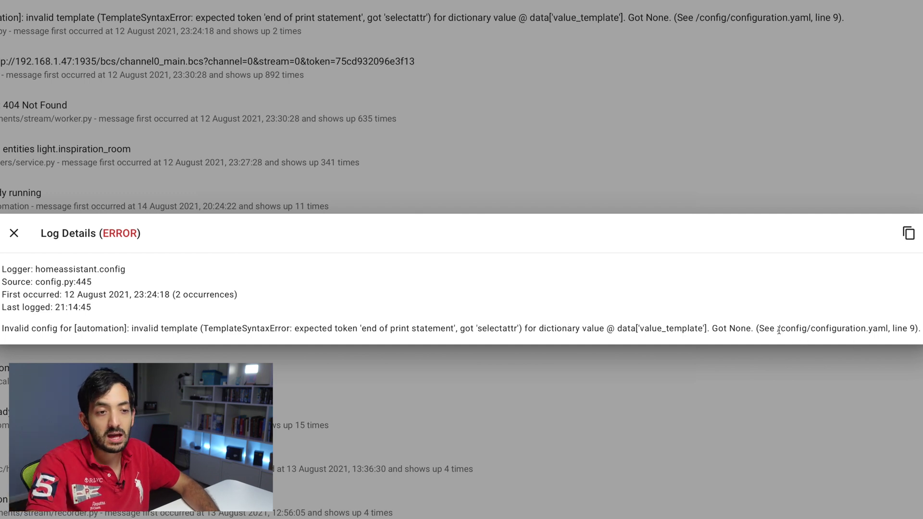
drag(778, 331, 873, 327)
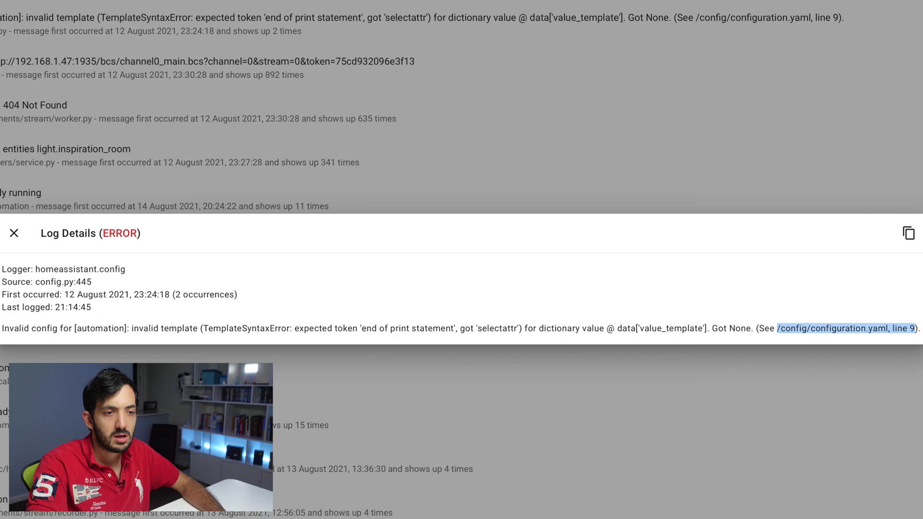
drag(812, 330, 912, 327)
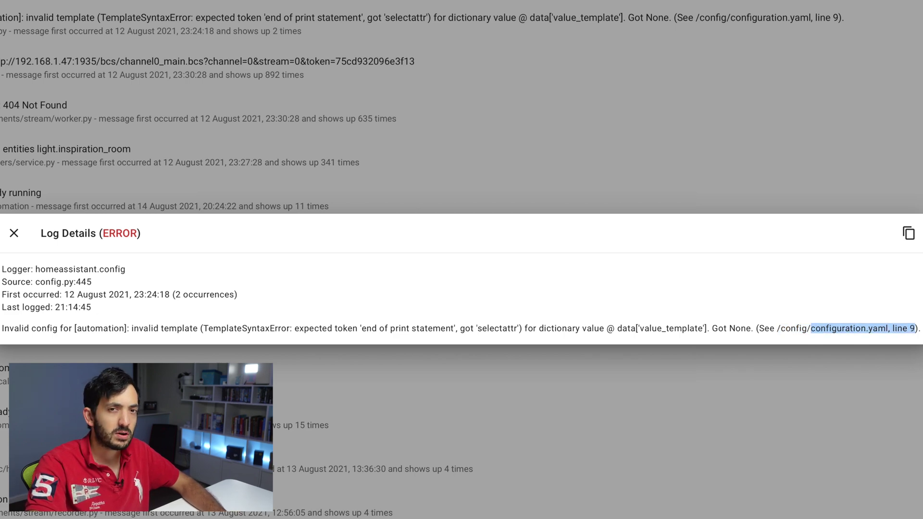
key(Escape)
click(12, 426)
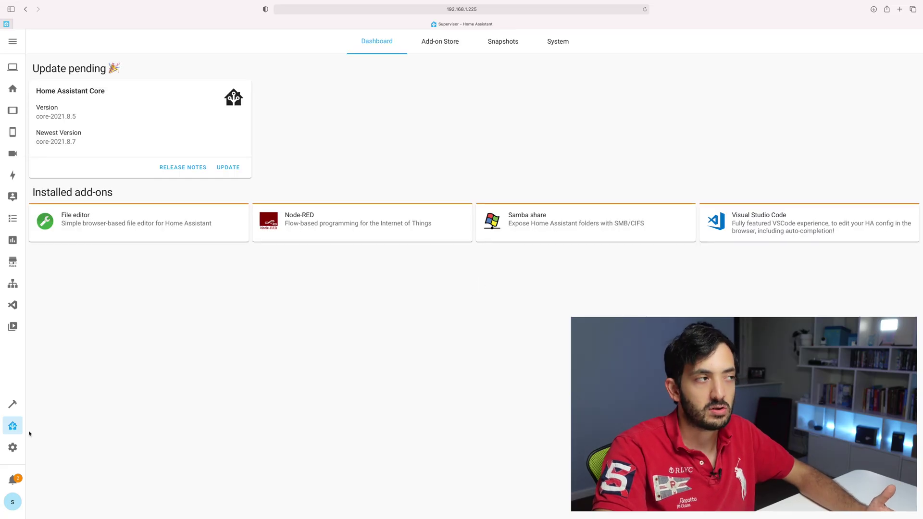
Enable Show in sidebar for the File editor add-on and open it on configuration.yaml
click(94, 230)
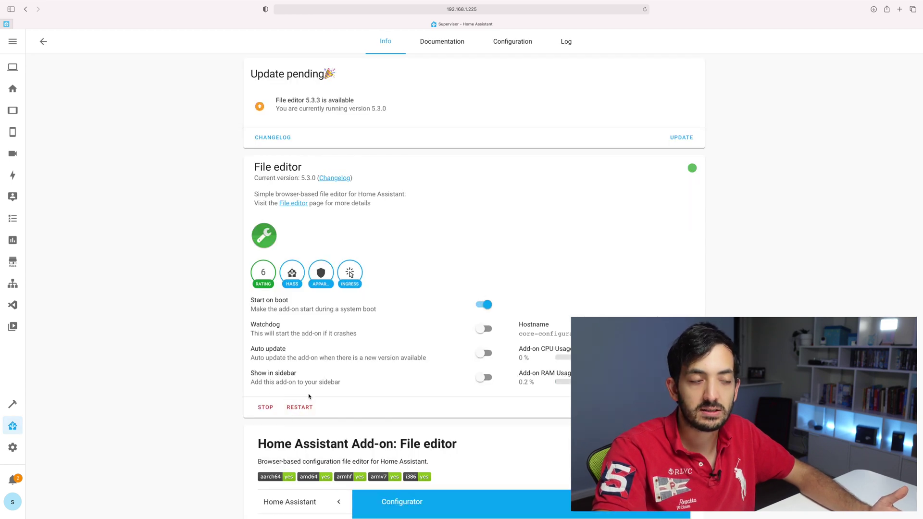
click(492, 381)
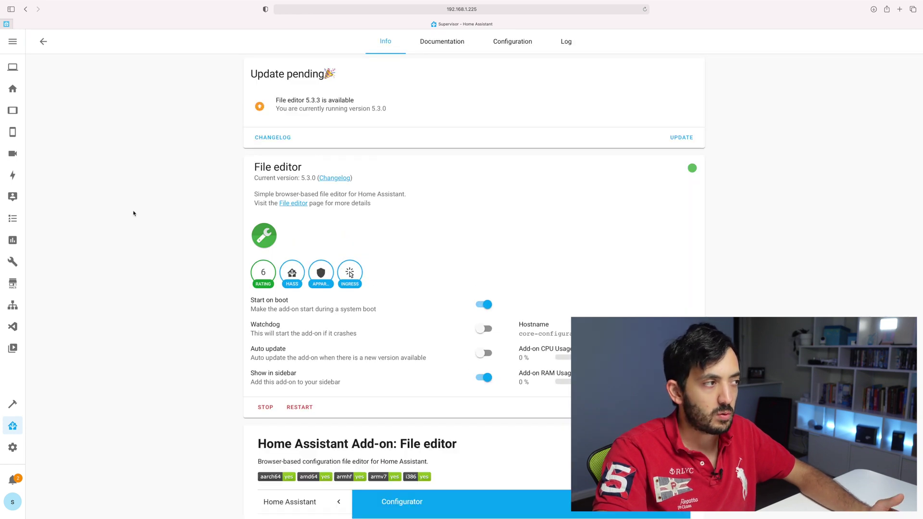
click(12, 262)
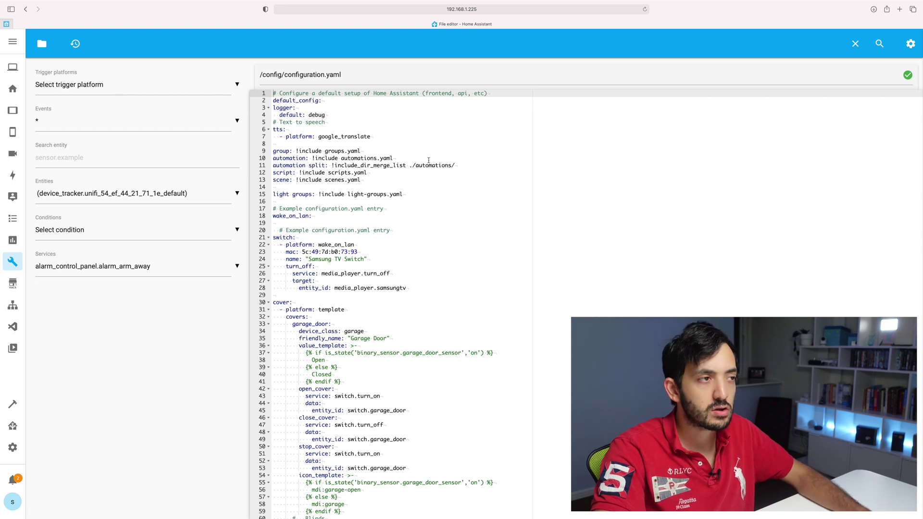
click(395, 151)
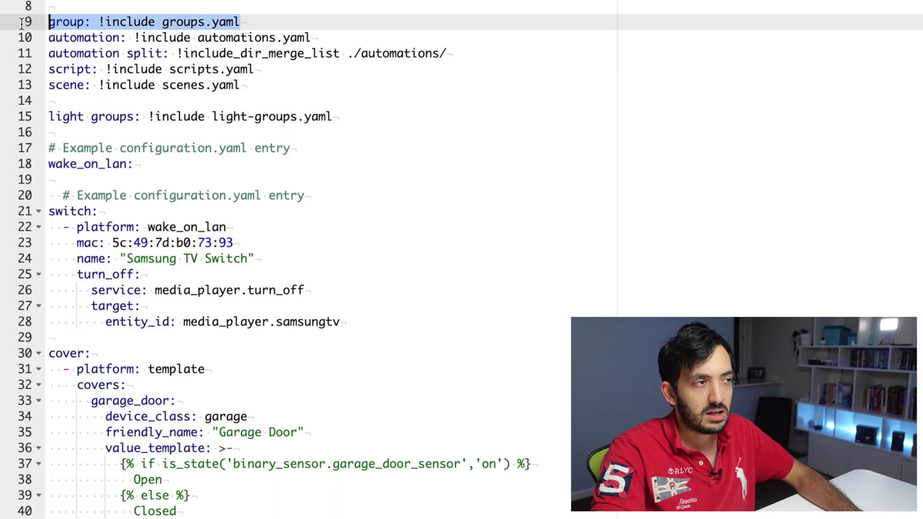
click(260, 22)
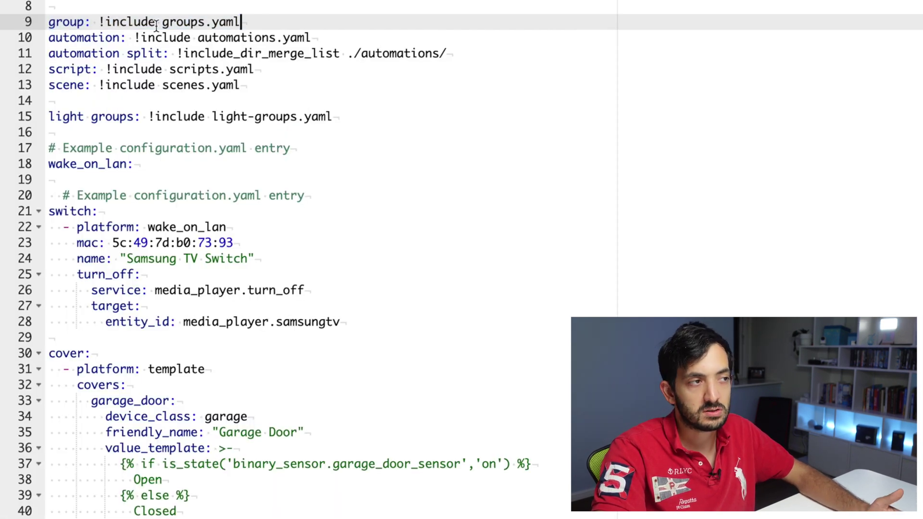
triple_click(88, 24)
click(130, 22)
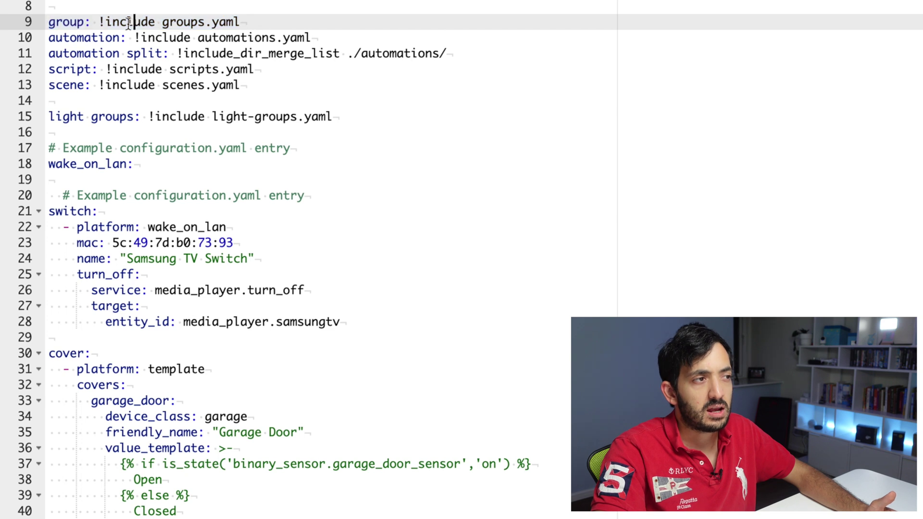
drag(102, 22, 256, 21)
click(256, 21)
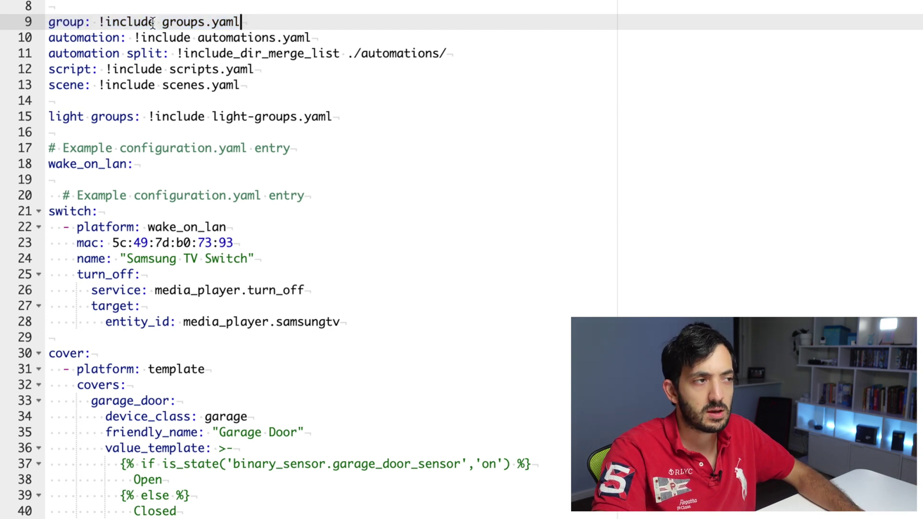
drag(47, 25, 245, 23)
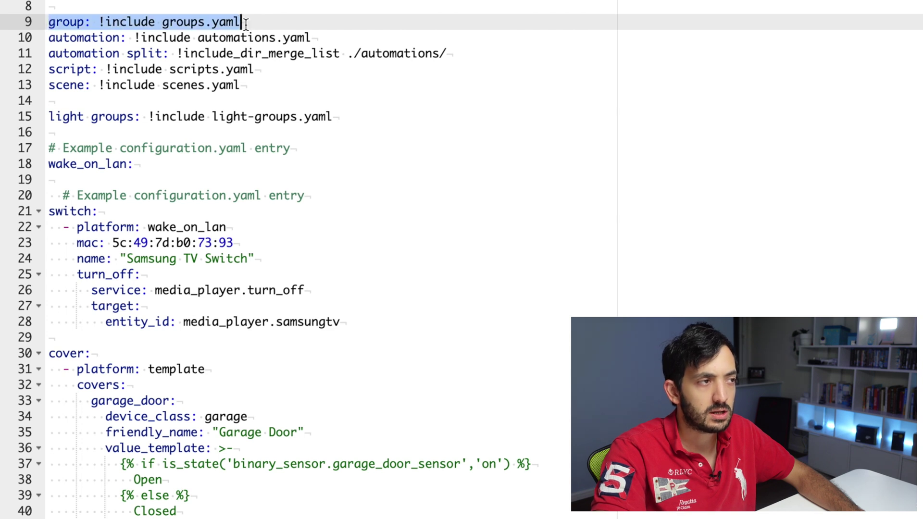
click(266, 21)
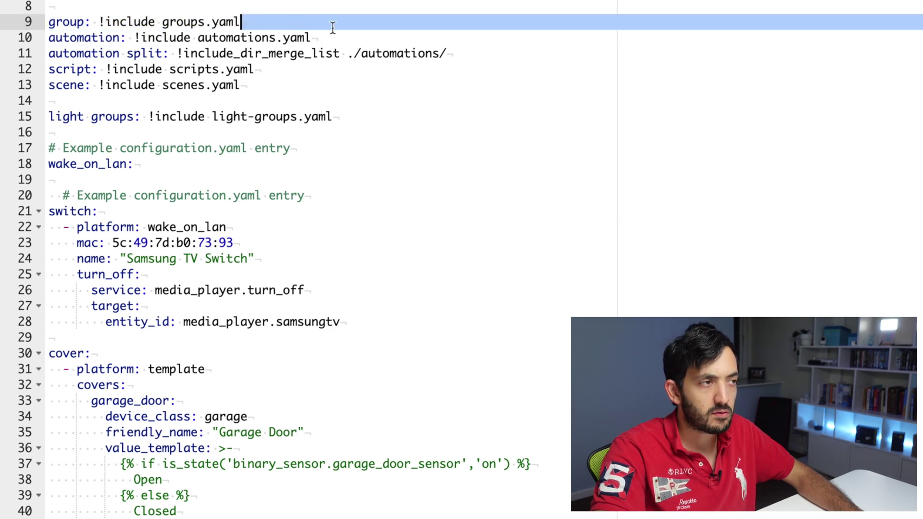
drag(47, 40, 352, 36)
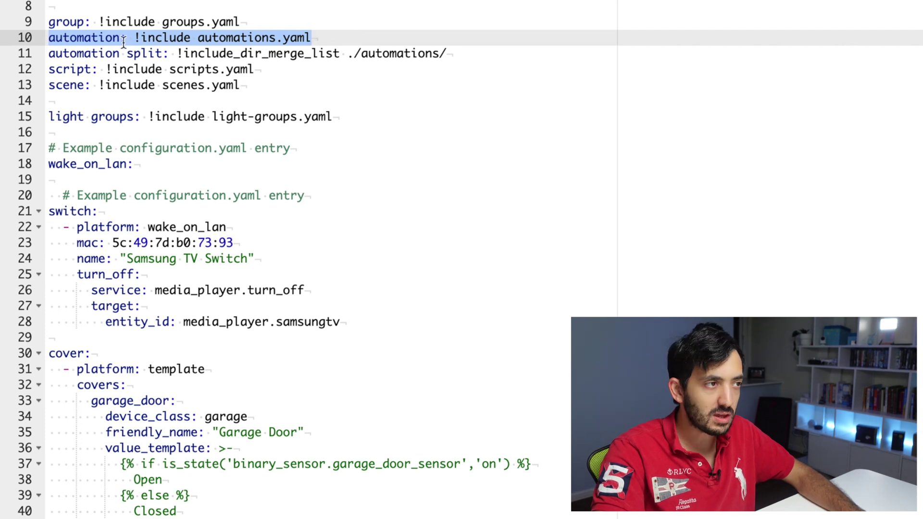
drag(134, 37, 57, 32)
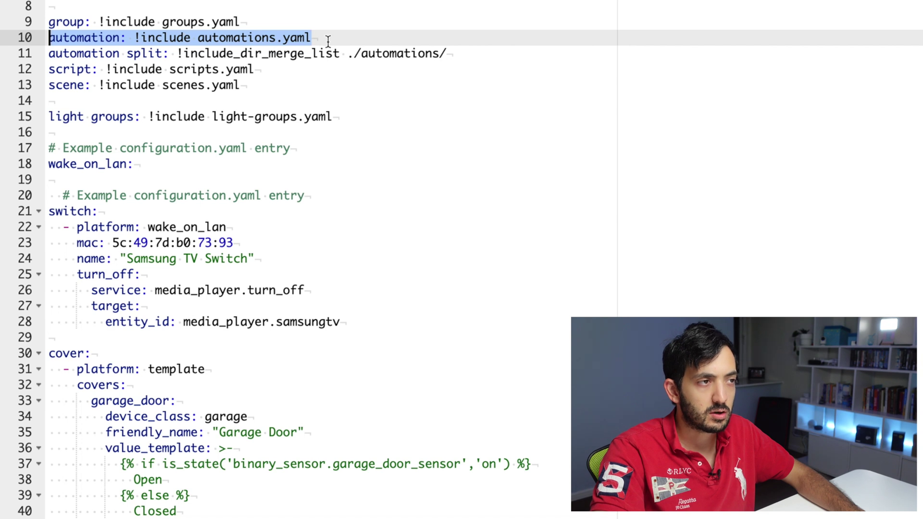
drag(52, 22, 242, 22)
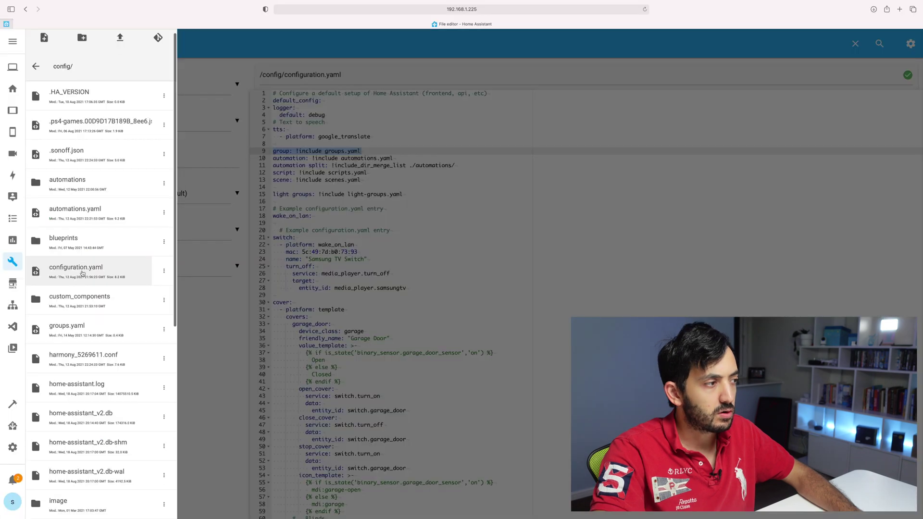
scroll(72, 310, down, 1)
Look over groups.yaml, then open automations.yaml in the file editor
click(72, 310)
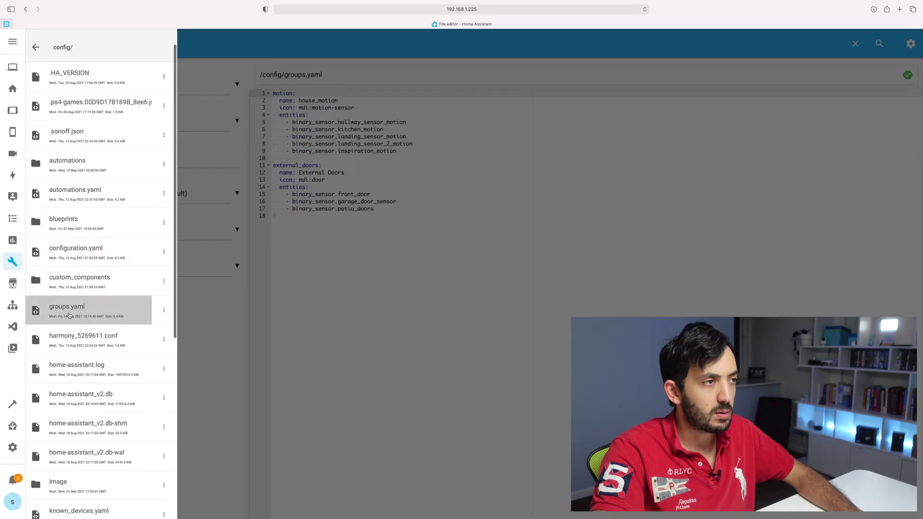
click(369, 308)
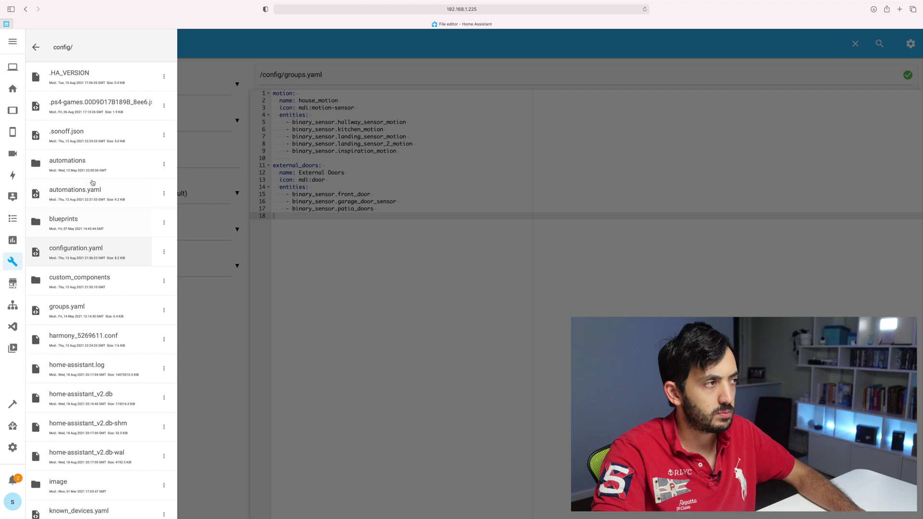
click(93, 204)
scroll(423, 250, down, 15)
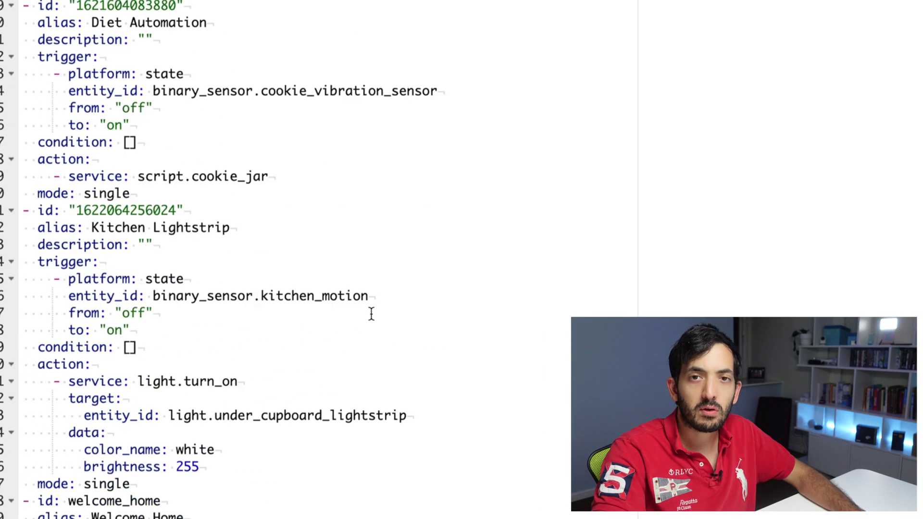
scroll(371, 313, down, 10)
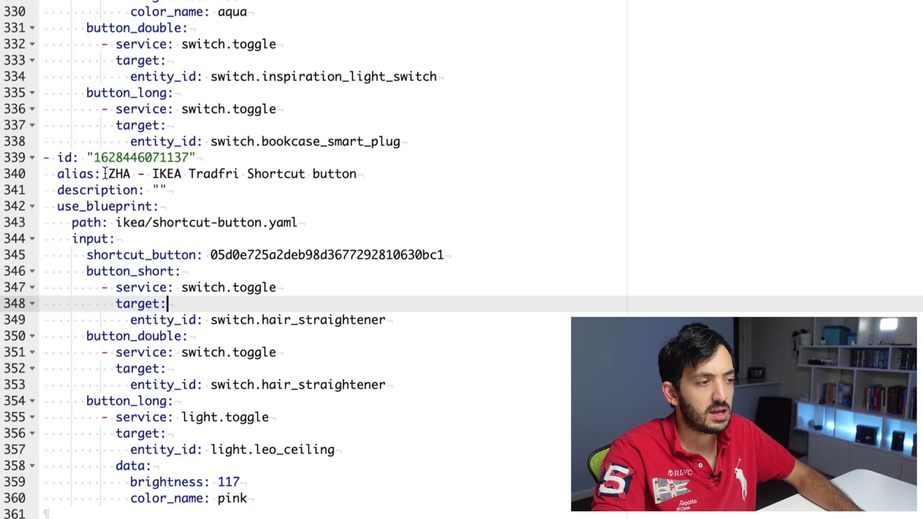
Review the IKEA shortcut-button blueprint automations, including the Inspiration Room Button entry
drag(104, 174, 362, 175)
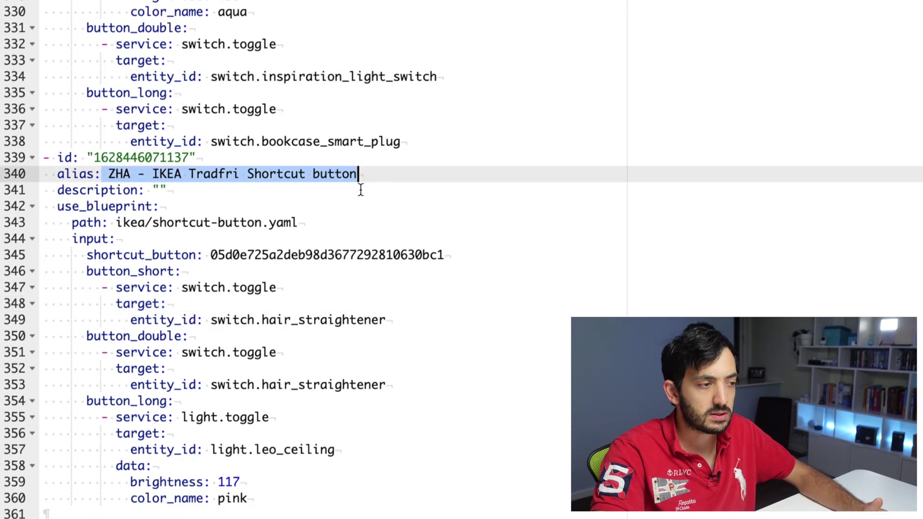
click(360, 190)
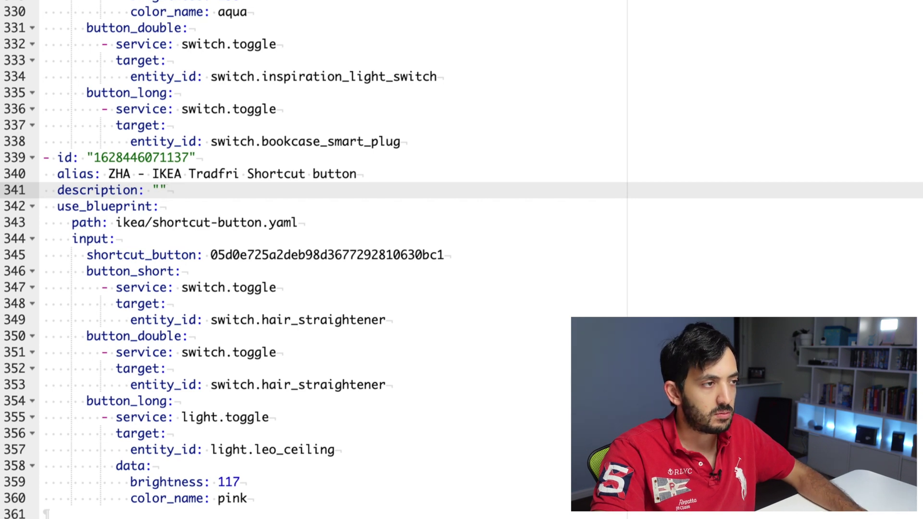
drag(428, 8, 439, 136)
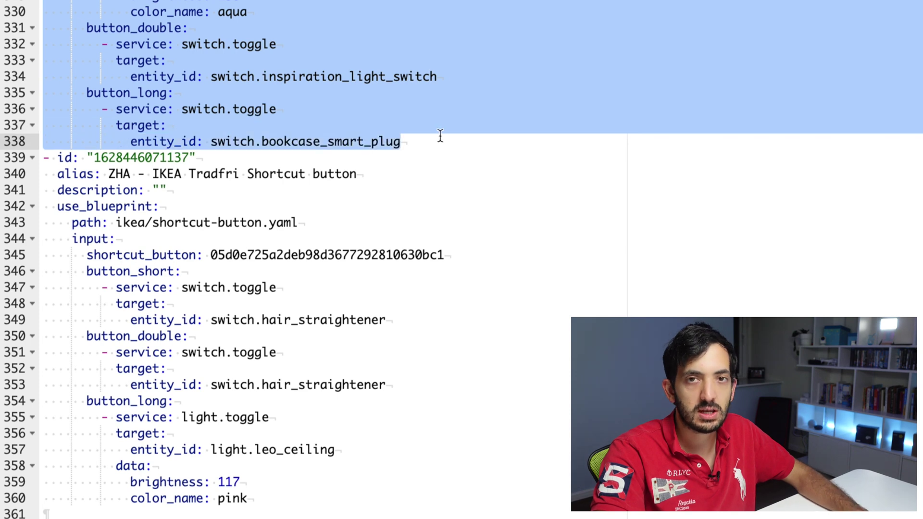
click(440, 135)
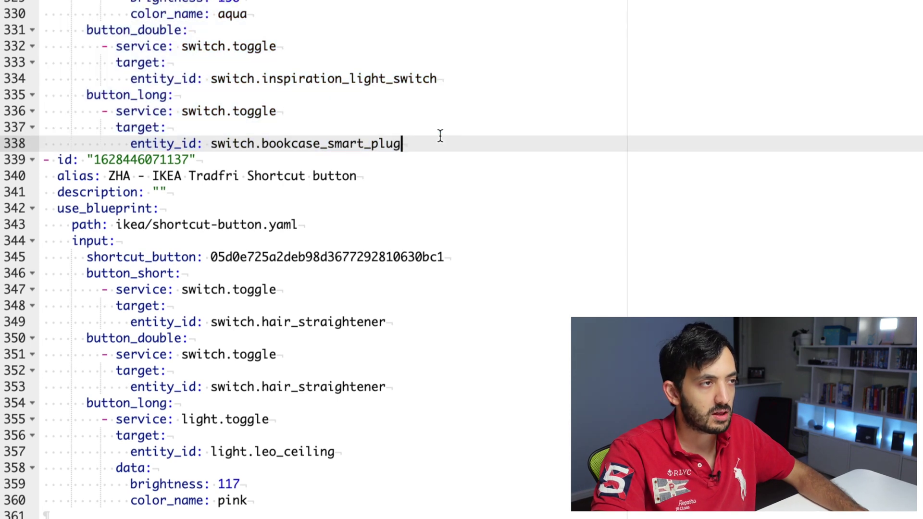
scroll(439, 136, up, 5)
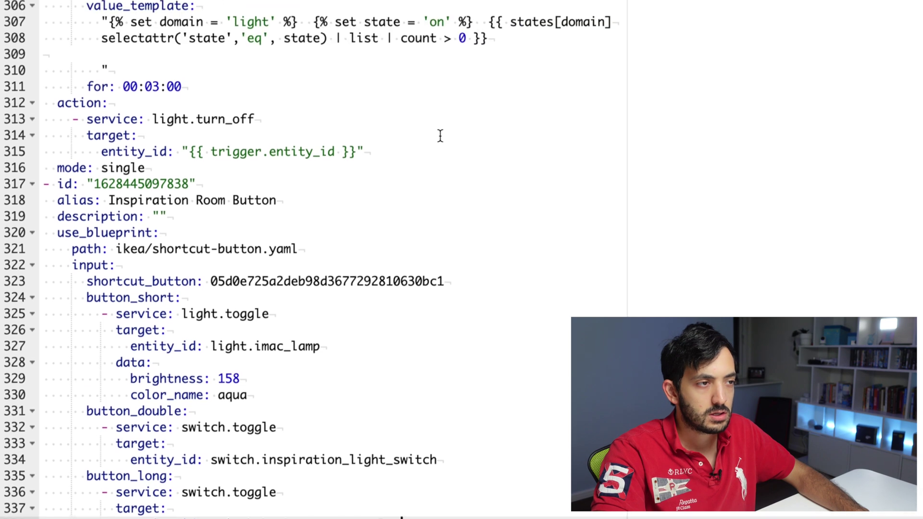
scroll(439, 135, down, 10)
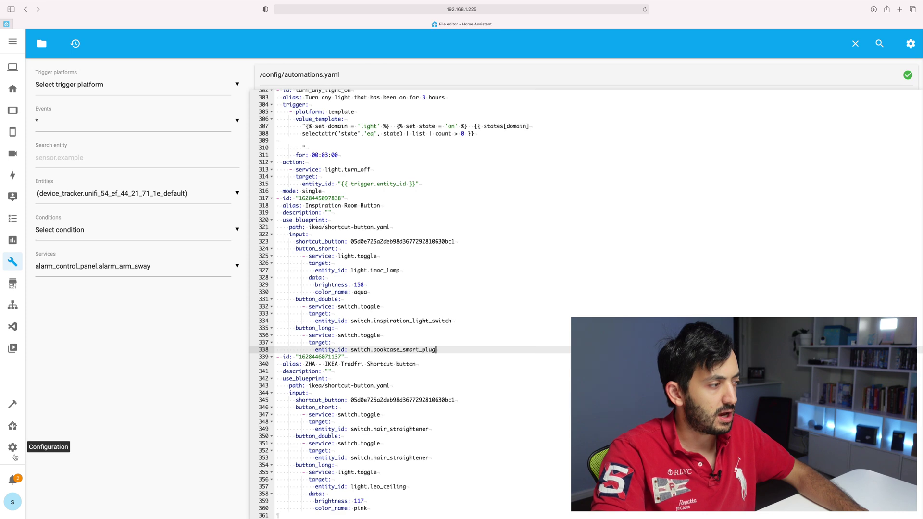
click(12, 447)
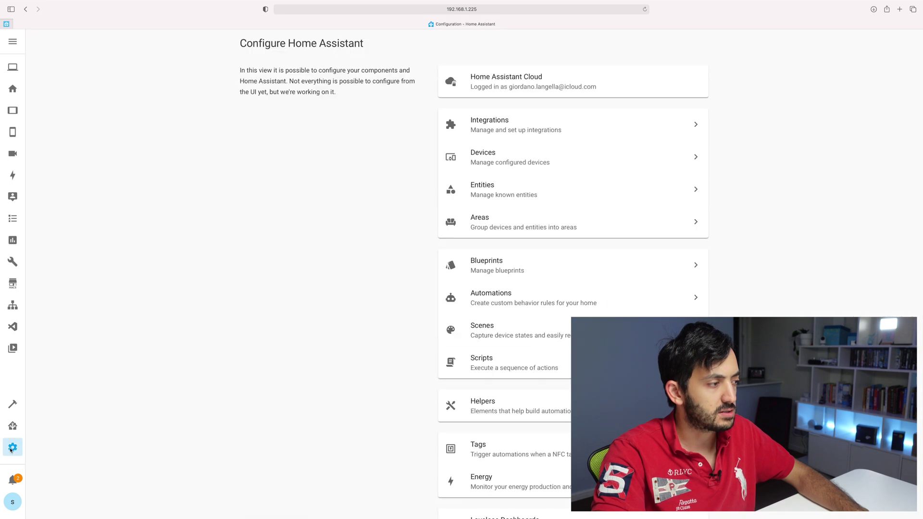
Copy the word selectattr from the invalid automation error in the logs
click(21, 480)
click(105, 123)
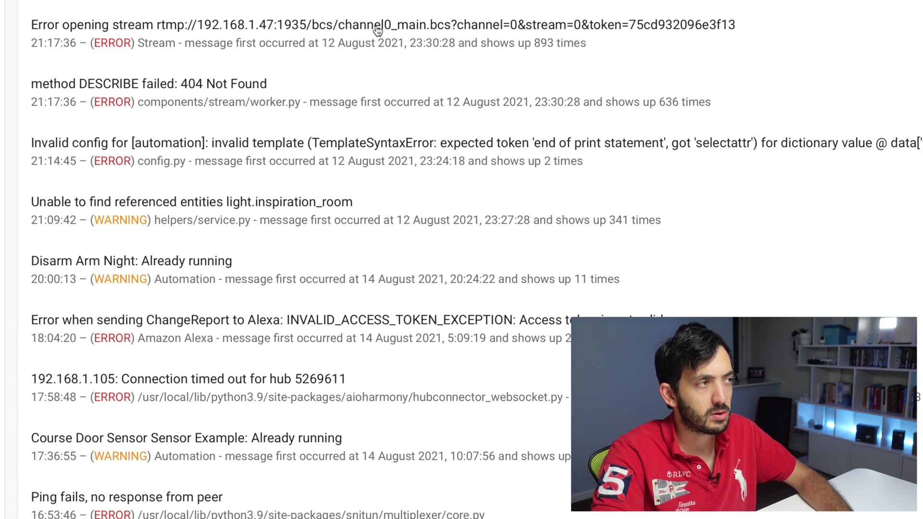
click(255, 158)
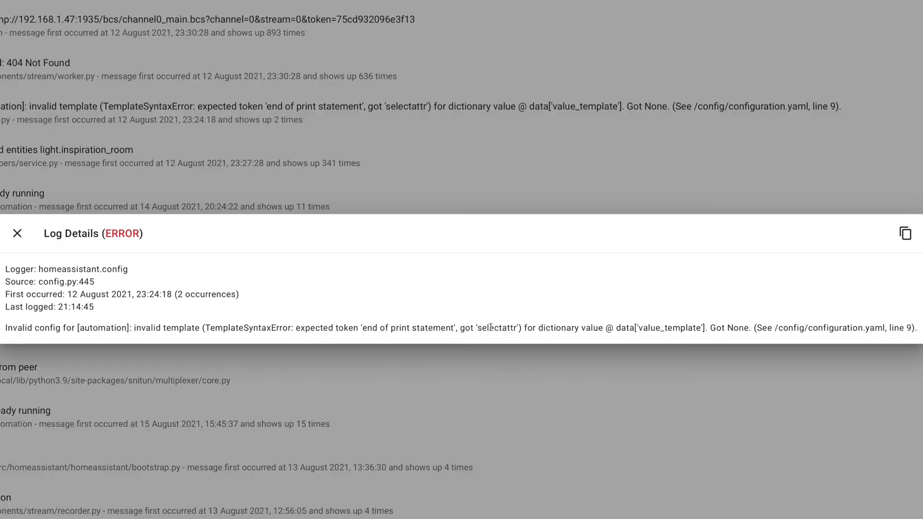
double_click(846, 443)
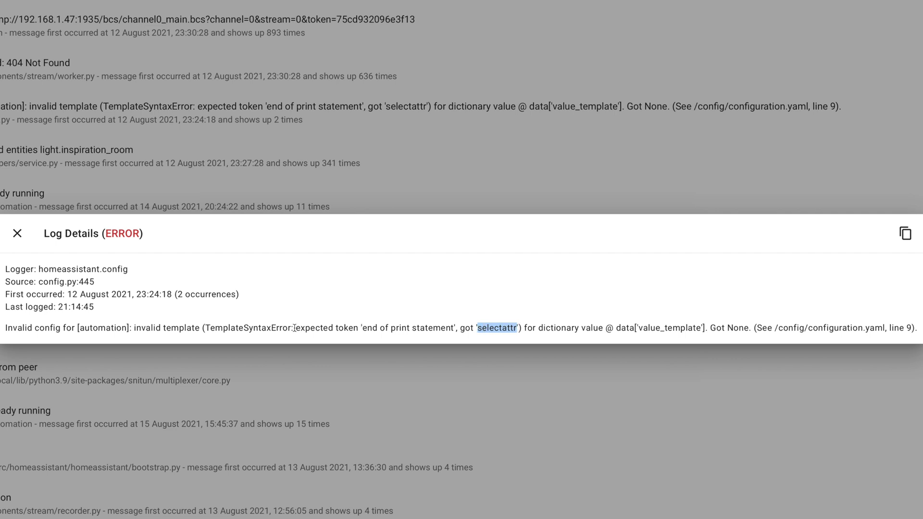
right_click(501, 328)
click(553, 359)
key(Escape)
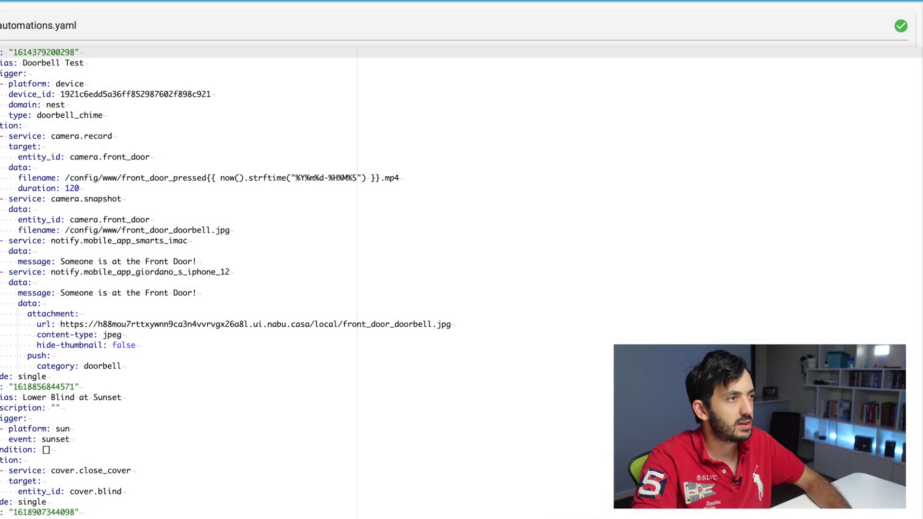
Search automations.yaml for selectattr, locating it at line 308
click(307, 208)
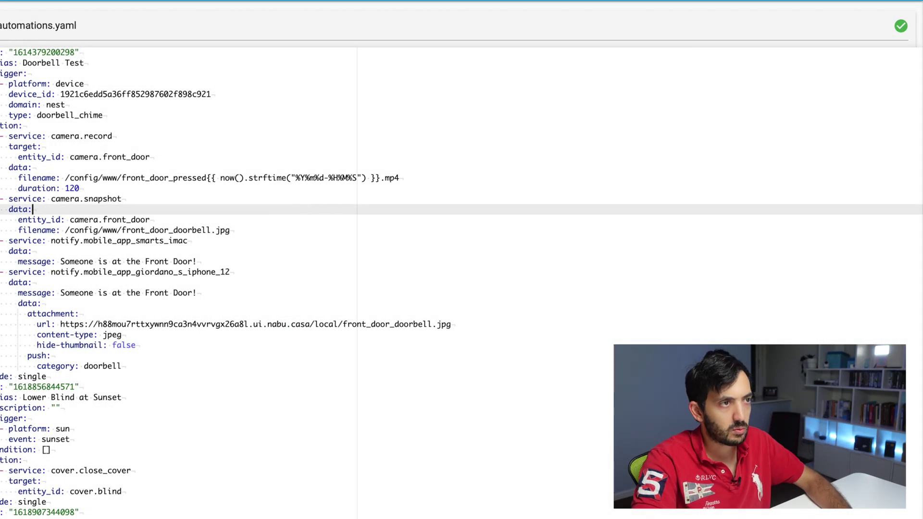
key(ctrl+f)
key(ctrl+v)
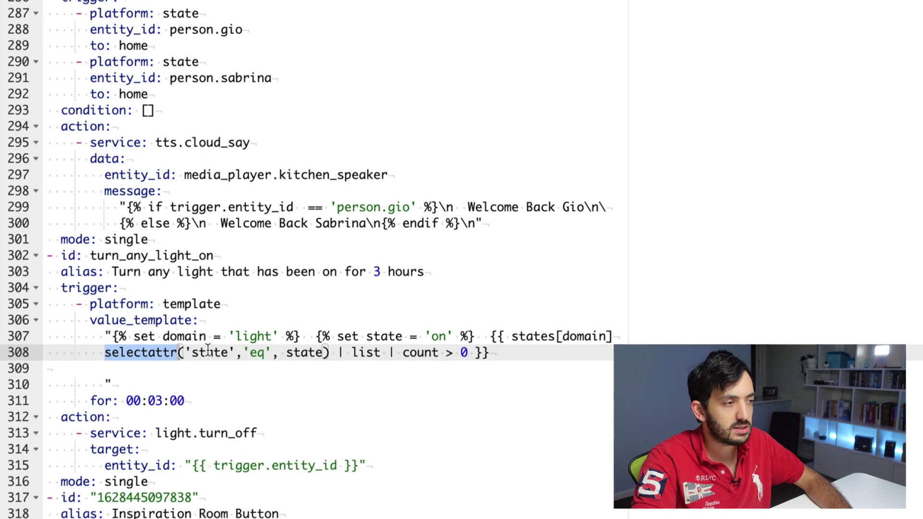
click(149, 367)
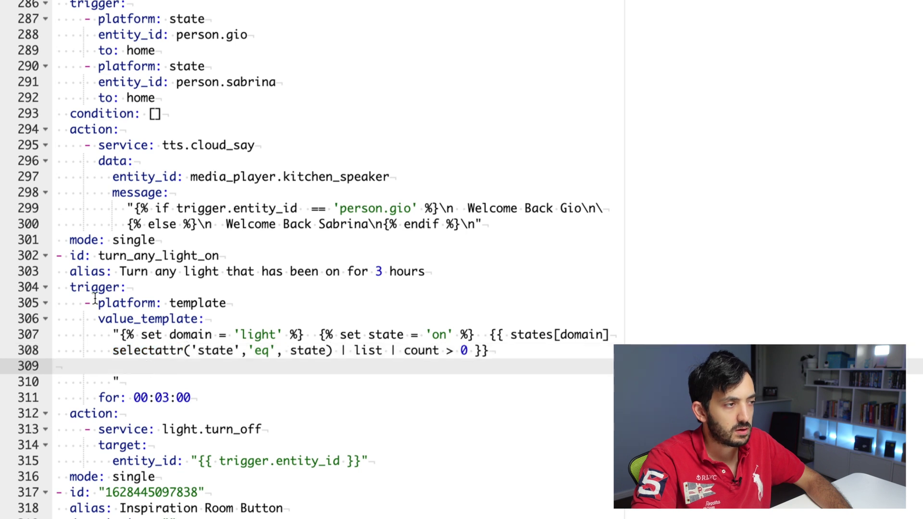
Comment out lines 302–308 of the turn_any_light_on automation with #
click(57, 255)
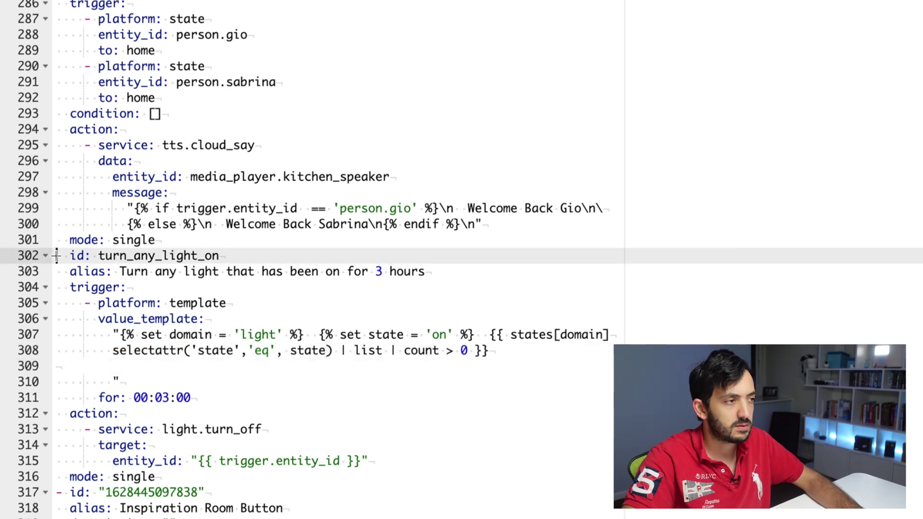
text(#)
click(57, 271)
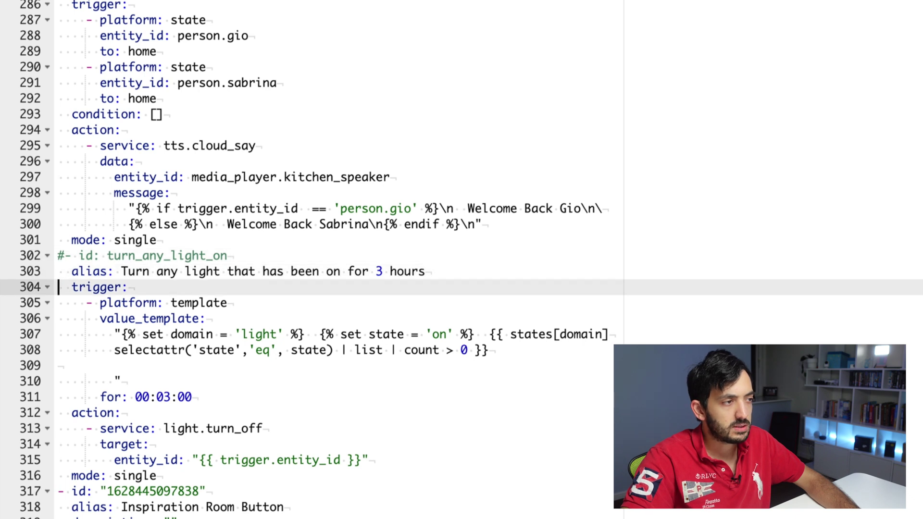
text(#)
click(57, 287)
text(#)
click(57, 302)
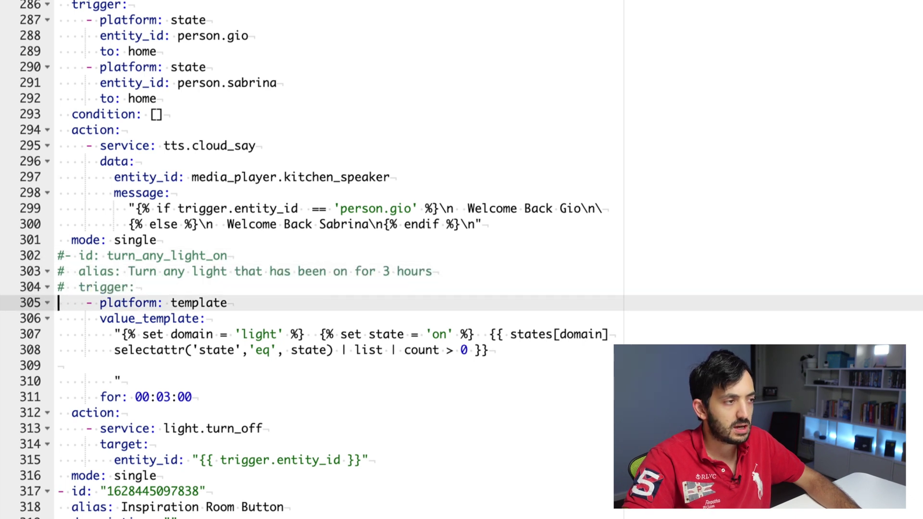
text(#)
click(56, 318)
text(#)
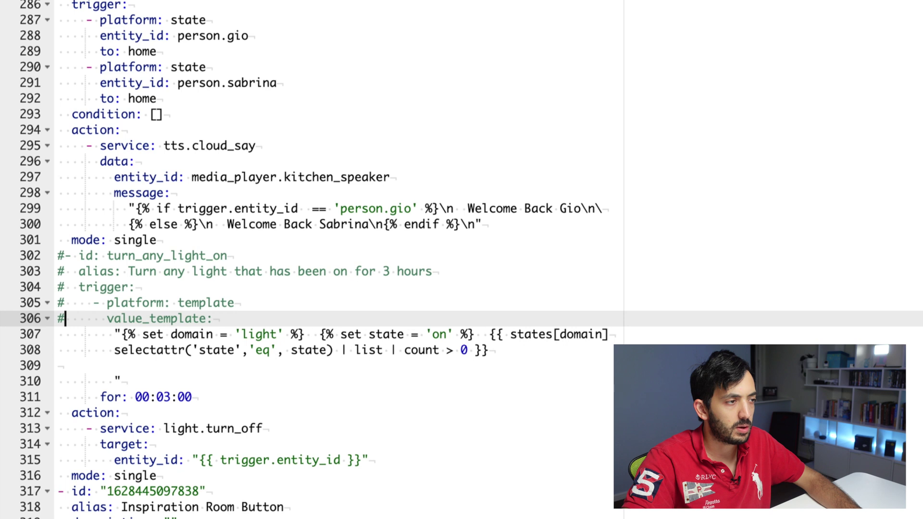
click(56, 334)
text(#)
click(57, 350)
text(#)
Remove the blank template line and comment out the automation's remaining lines
click(83, 365)
key(Delete)
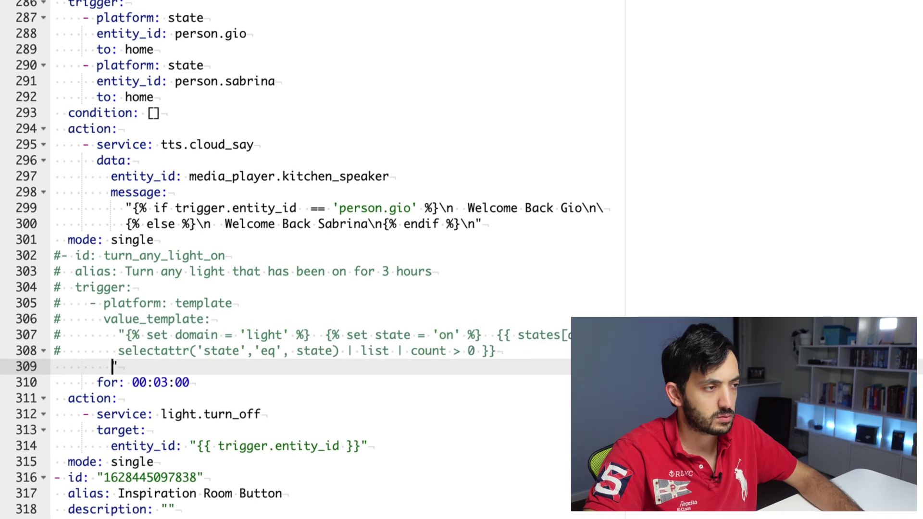
text(#)
click(56, 381)
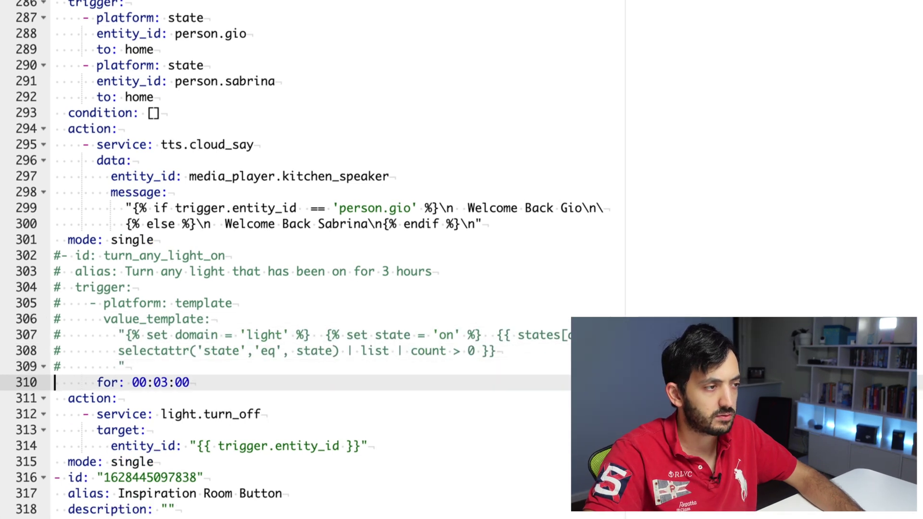
text(#)
click(56, 398)
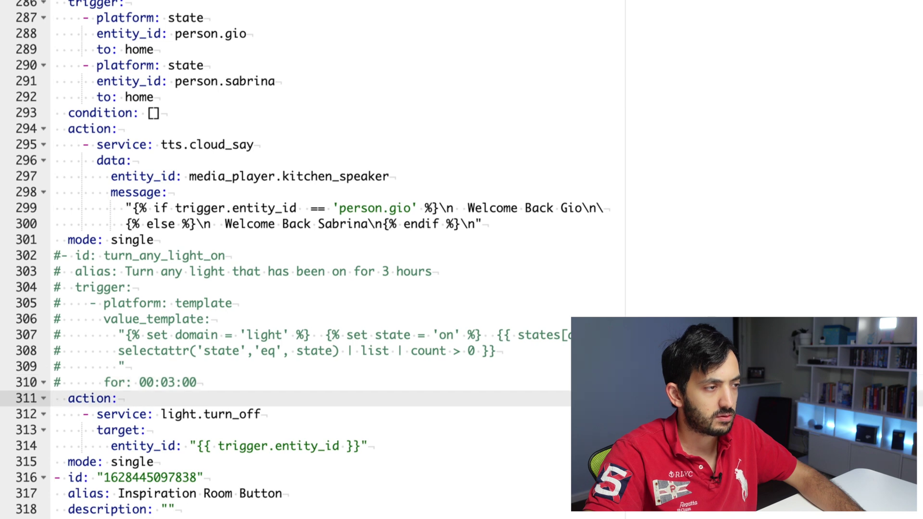
text(#)
click(56, 414)
text(#)
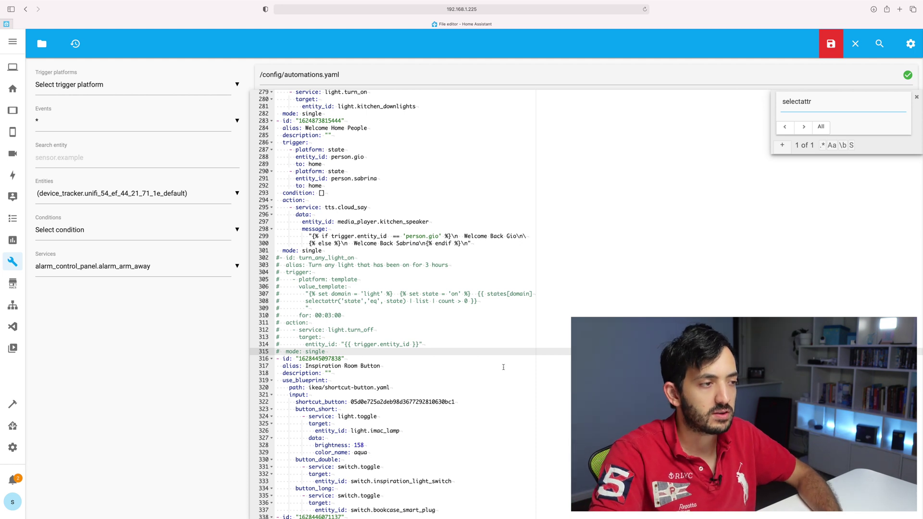
Save automations.yaml and dismiss all notifications, including the Invalid config alert
click(830, 44)
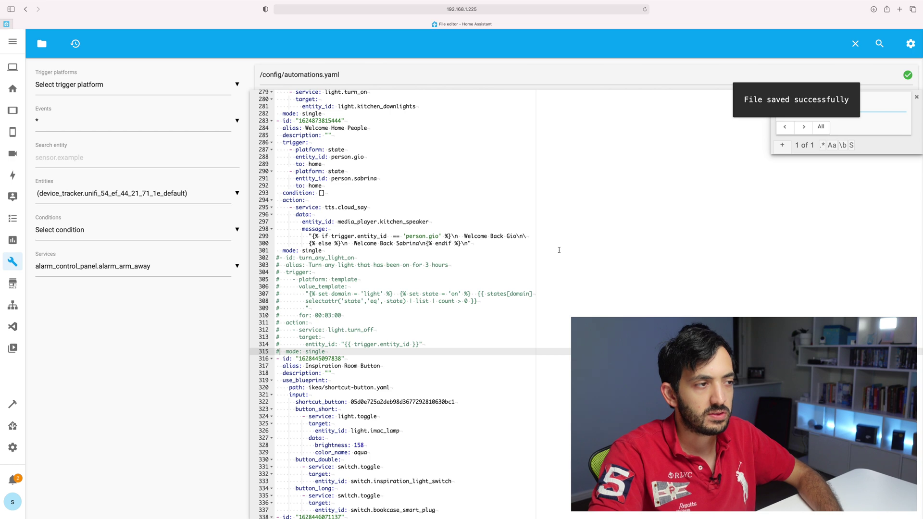
click(15, 483)
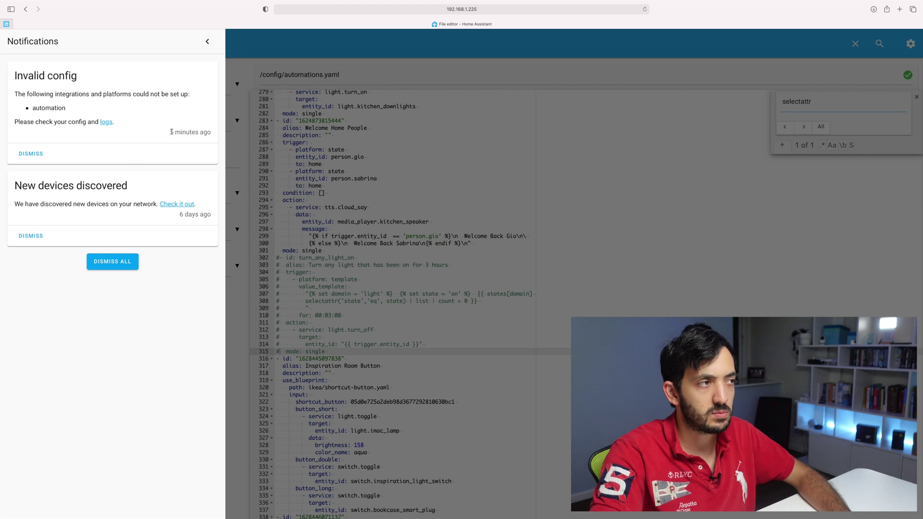
drag(172, 131, 204, 133)
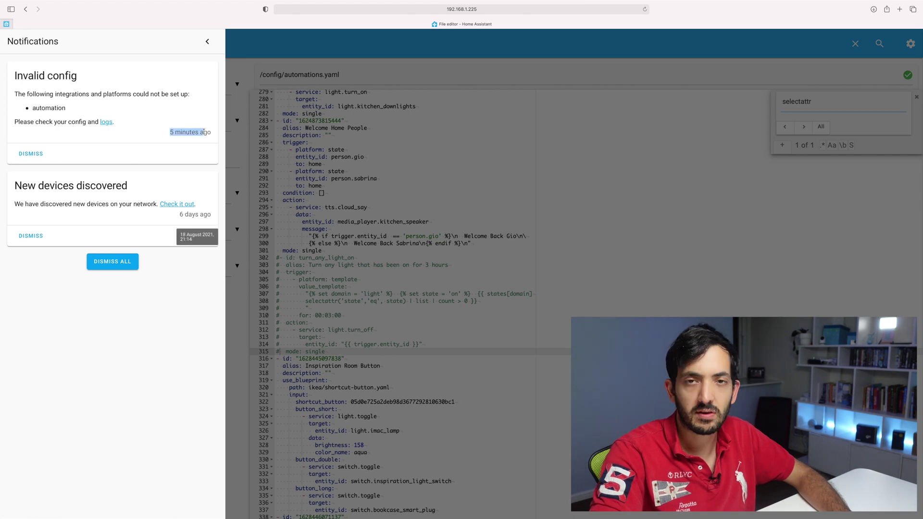
click(128, 265)
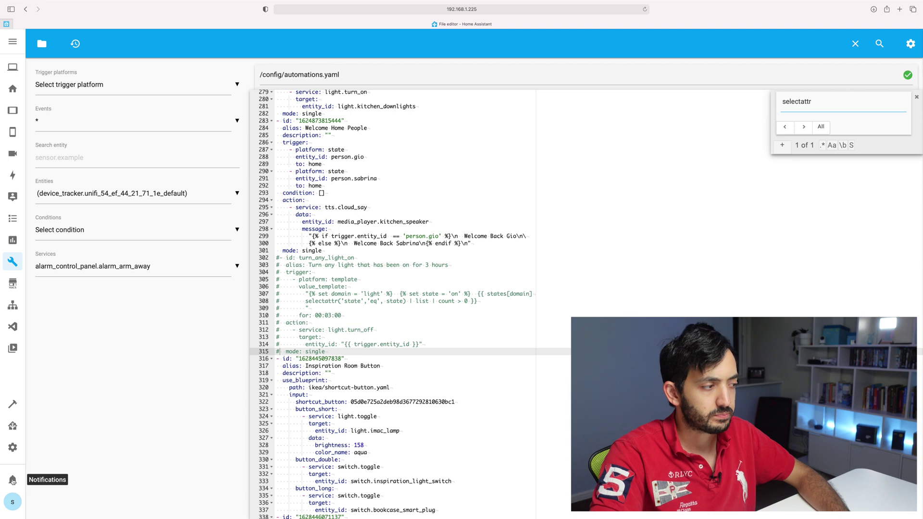
Run Check Configuration in Server Controls and confirm no new notifications appeared
click(13, 448)
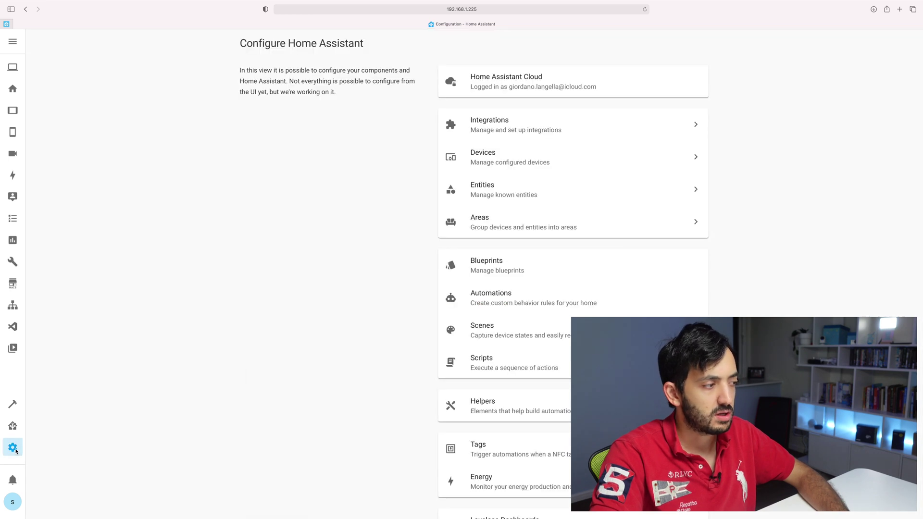
scroll(545, 300, down, 7)
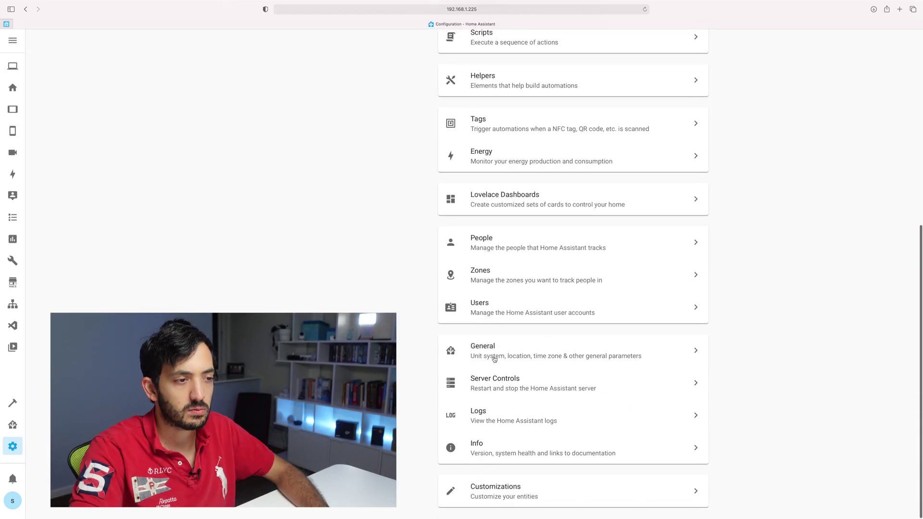
click(506, 390)
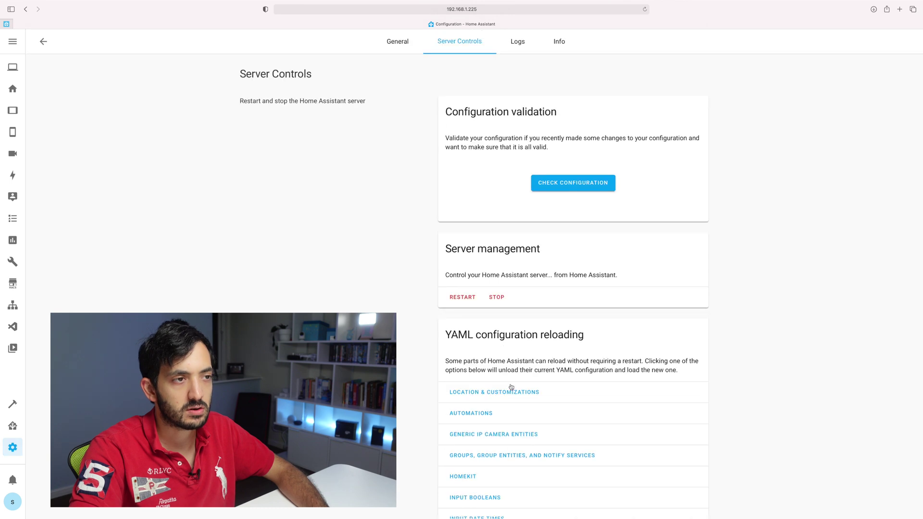
click(567, 186)
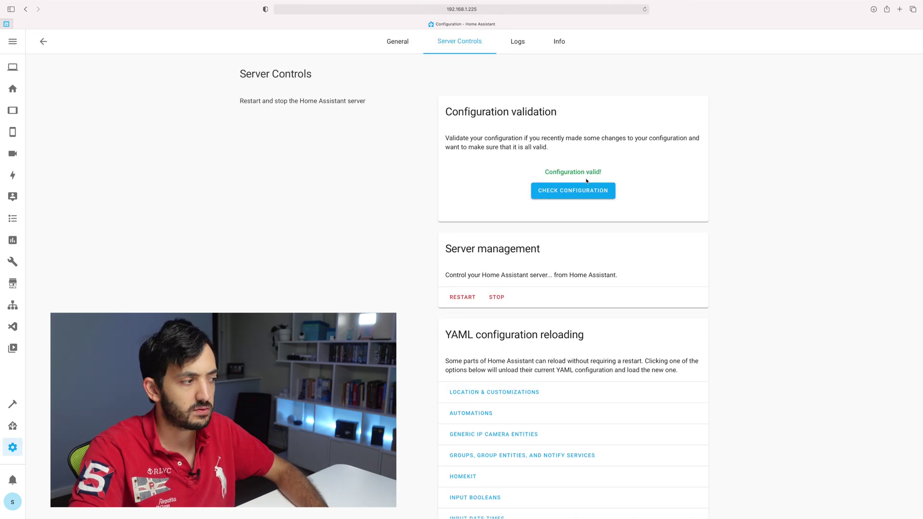
click(11, 482)
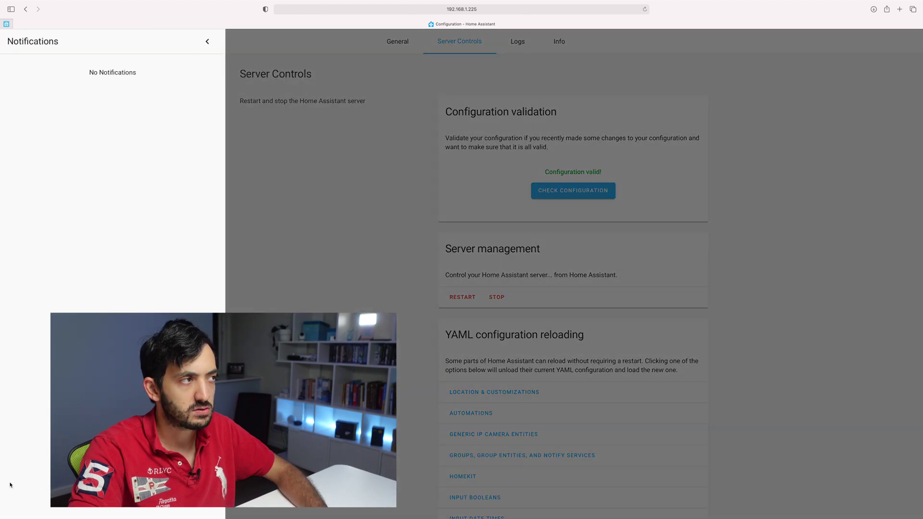
click(587, 287)
Reload automations from YAML and verify the notifications list stays empty
scroll(524, 322, down, 3)
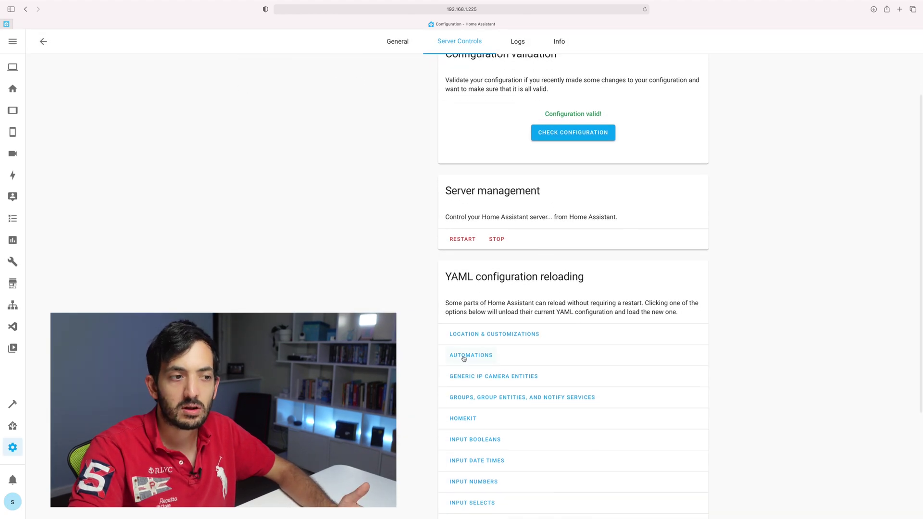
click(464, 356)
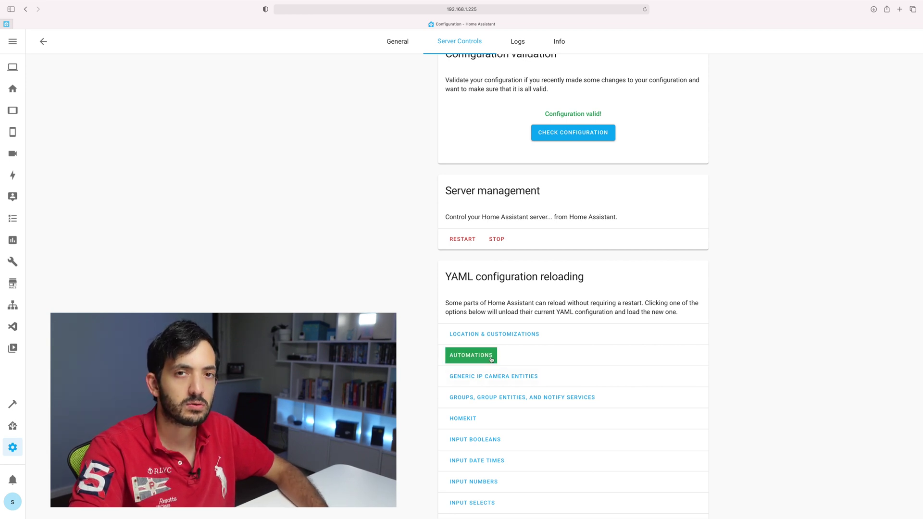
click(13, 479)
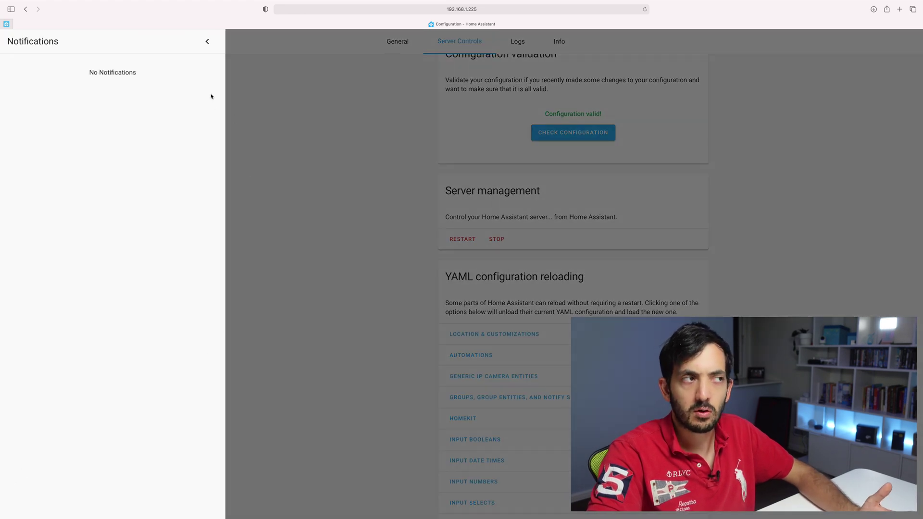
click(208, 50)
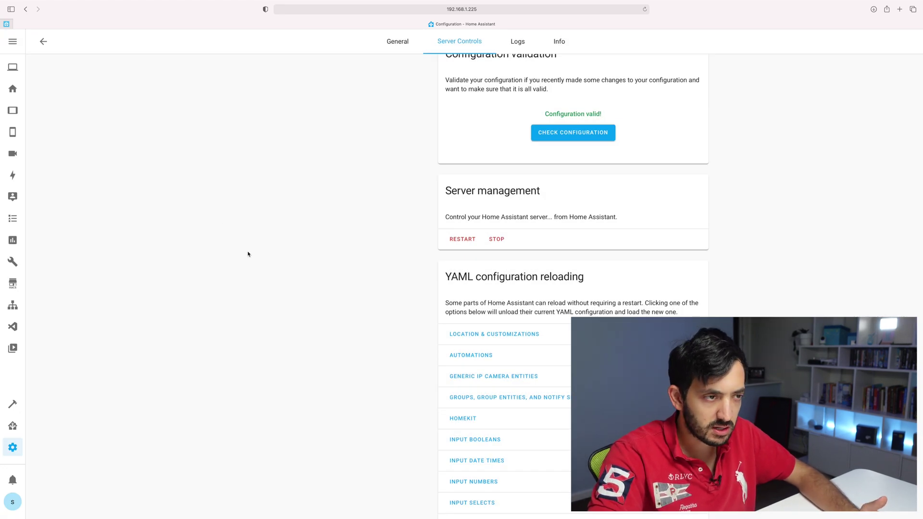
scroll(248, 253, up, 2)
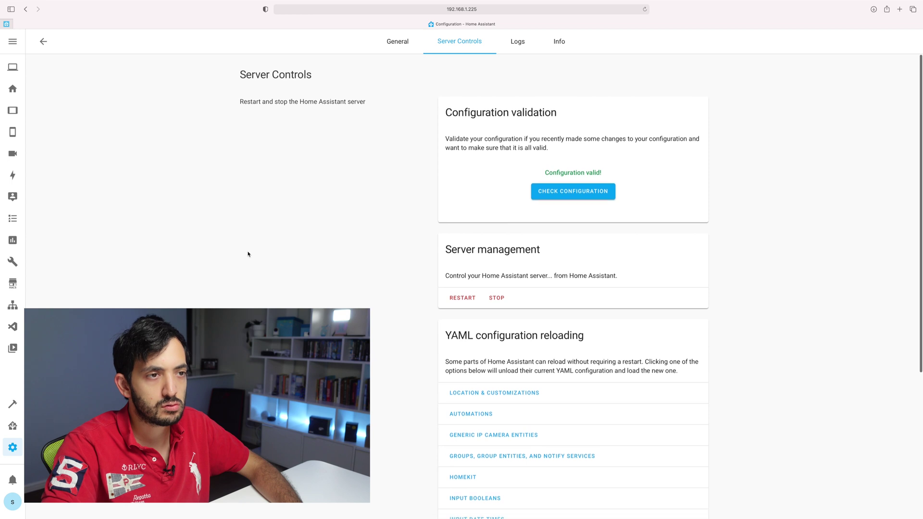
Restart the server and confirm only the 'New devices discovered' notification remains, with no Invalid config error
click(457, 298)
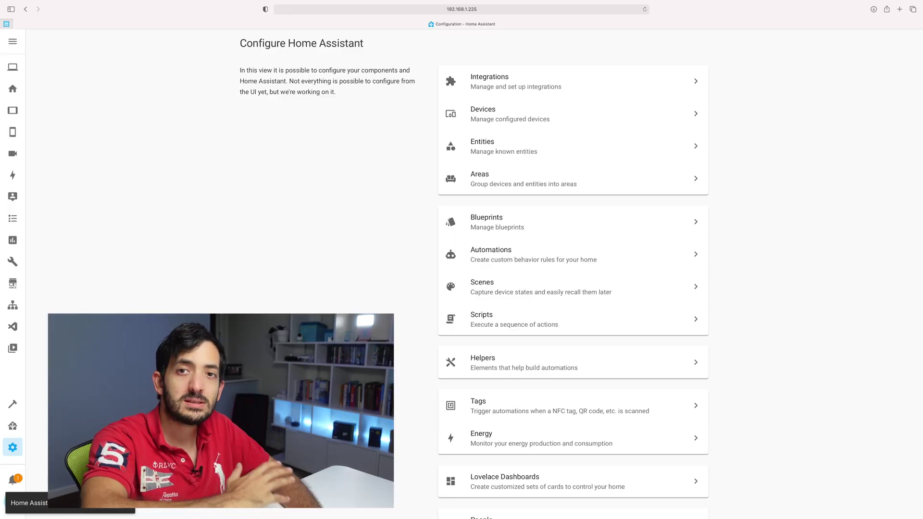
click(13, 481)
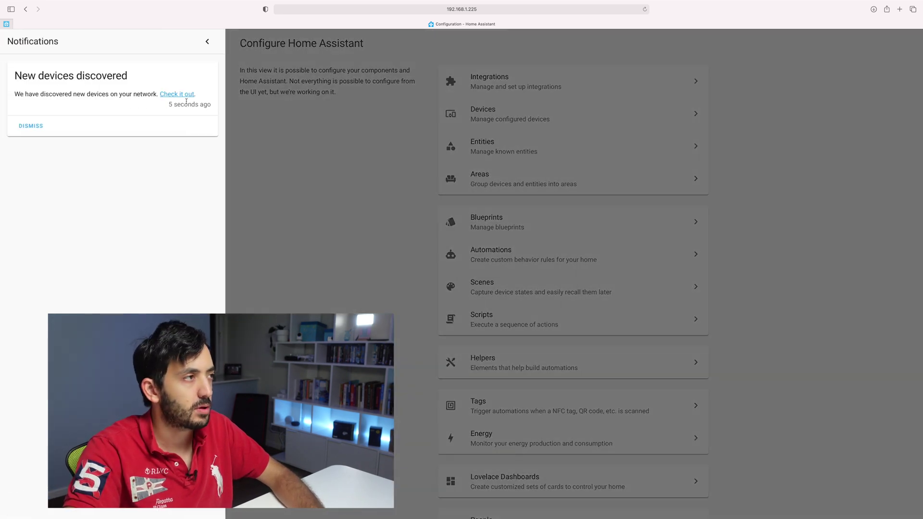
drag(21, 76, 116, 69)
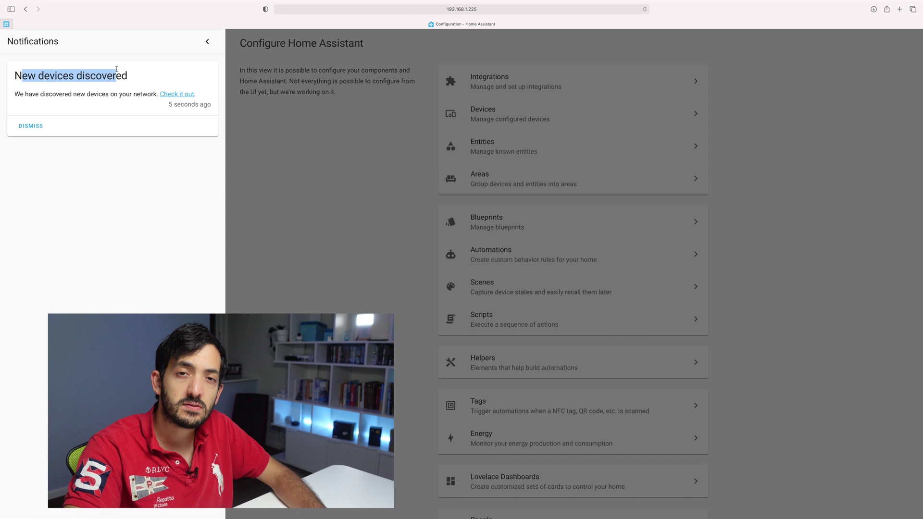